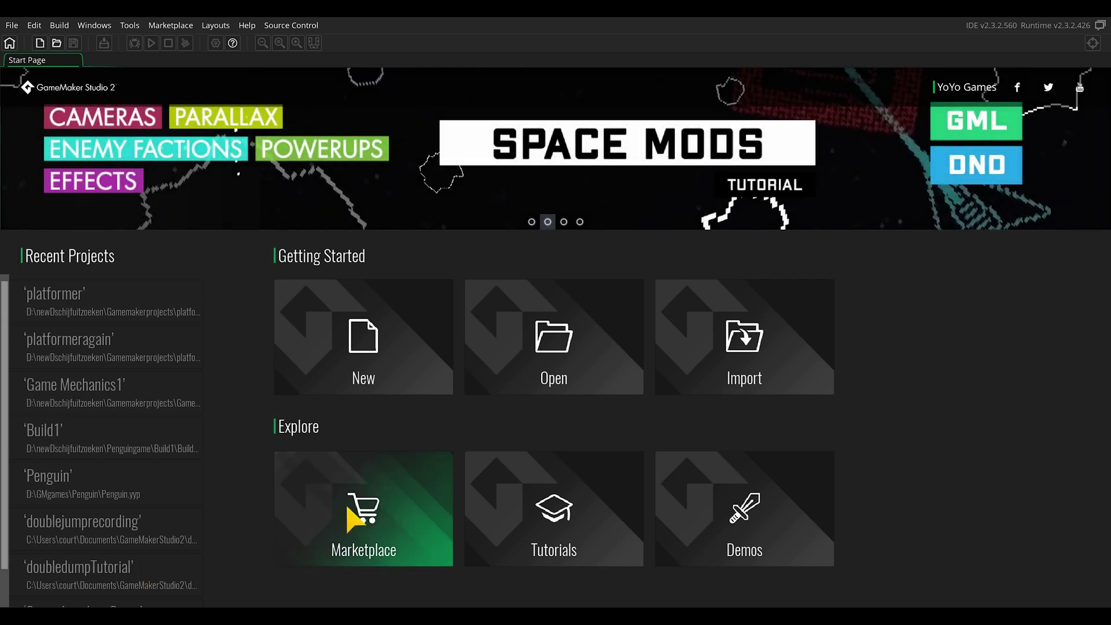
Create a new project
{"action": "left_click", "coordinate": [376, 376]}
{"action": "left_click", "coordinate": [377, 376]}
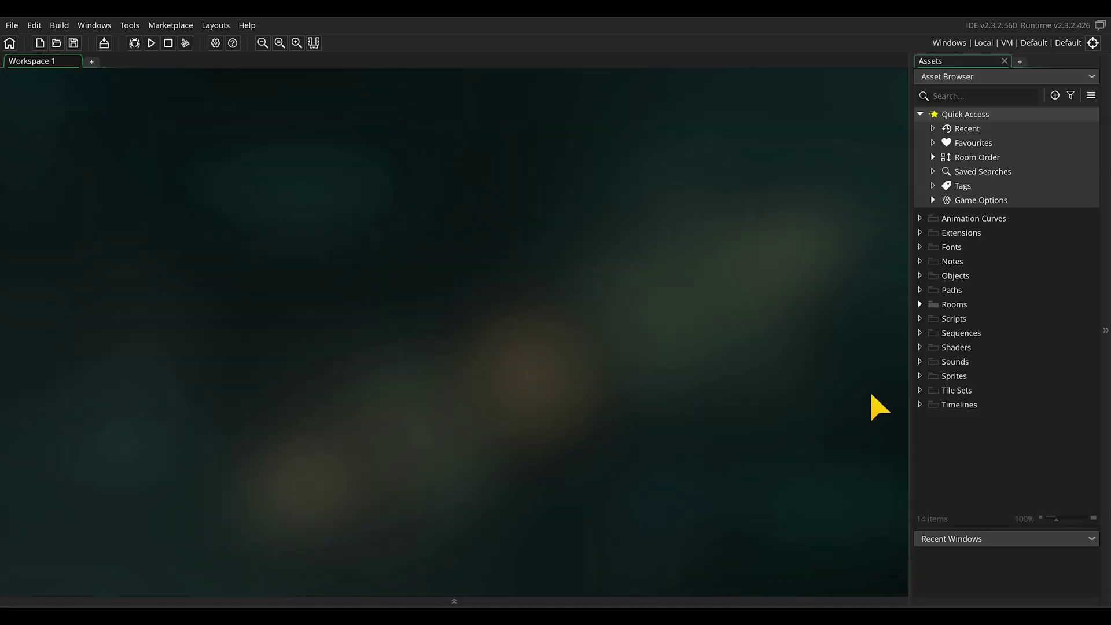
Create a sprite named Spr_btnStart and scale it to 128 × 128 pixels
{"action": "right_click", "coordinate": [949, 377]}
{"action": "mouse_move", "coordinate": [961, 381]}
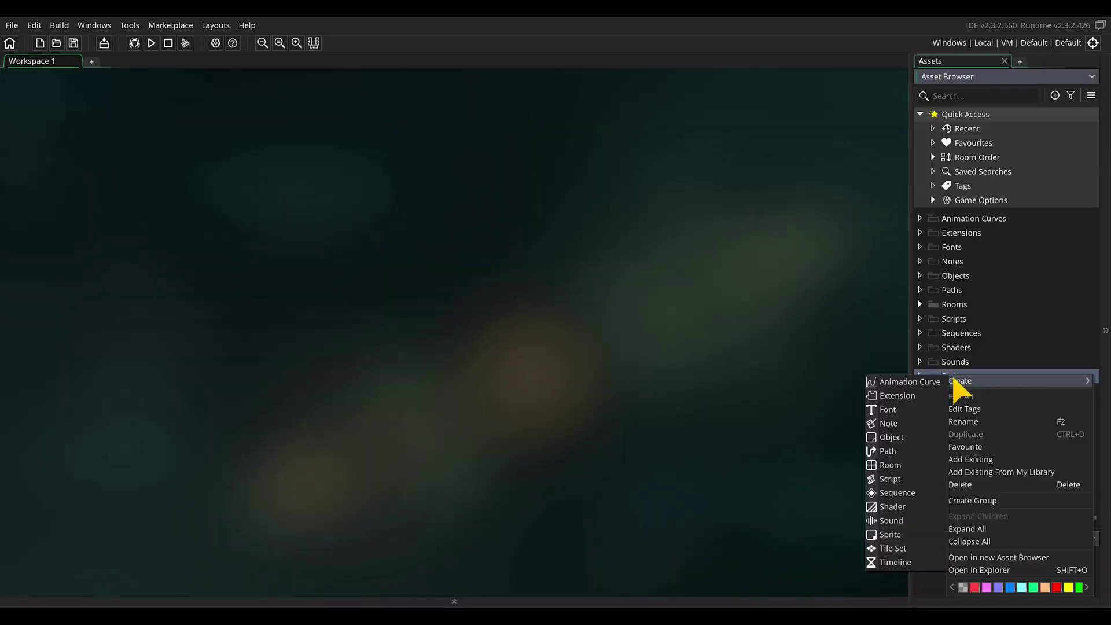
{"action": "left_click", "coordinate": [891, 535]}
{"action": "left_click", "coordinate": [40, 223]}
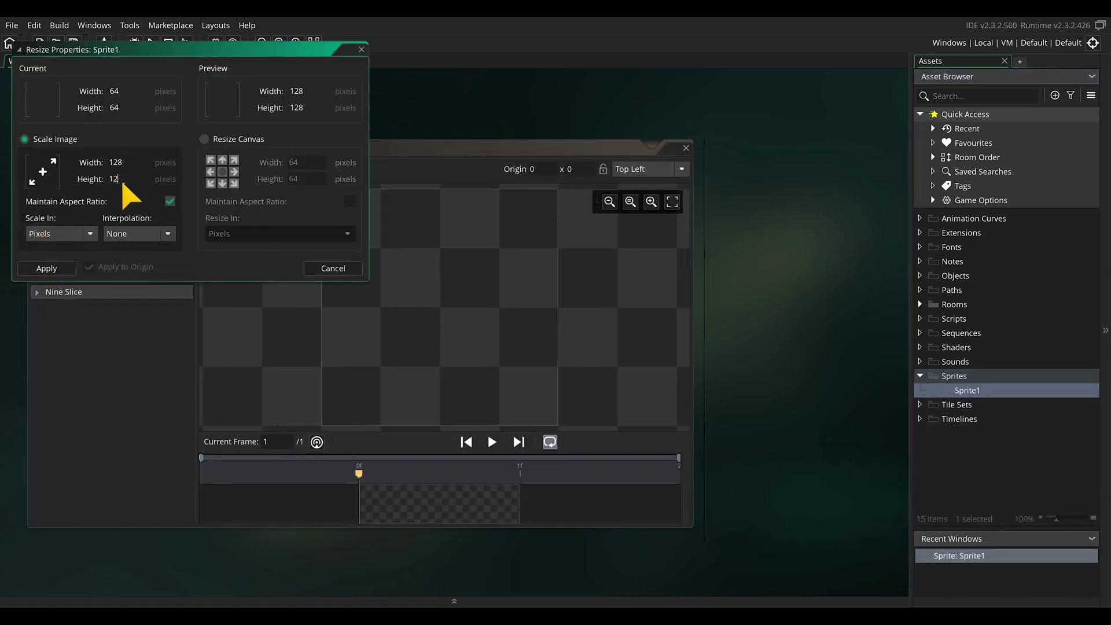
{"action": "left_click", "coordinate": [58, 270]}
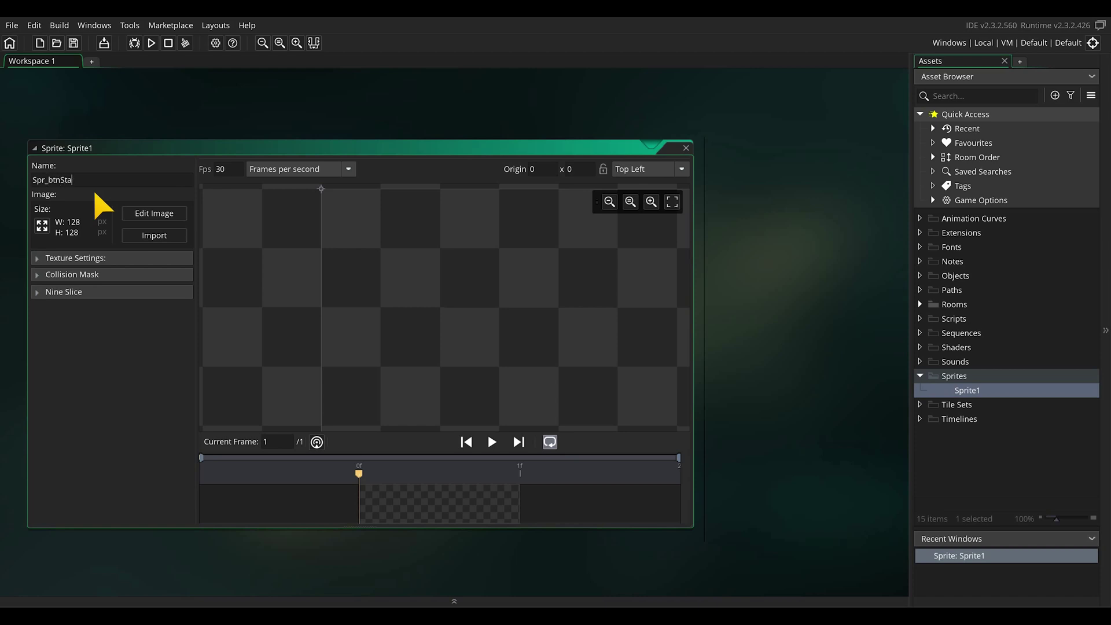
In the sprite image, draw a wide white rectangle outline across the middle and a narrow filled white ellipse over each short side
{"action": "left_click", "coordinate": [173, 214]}
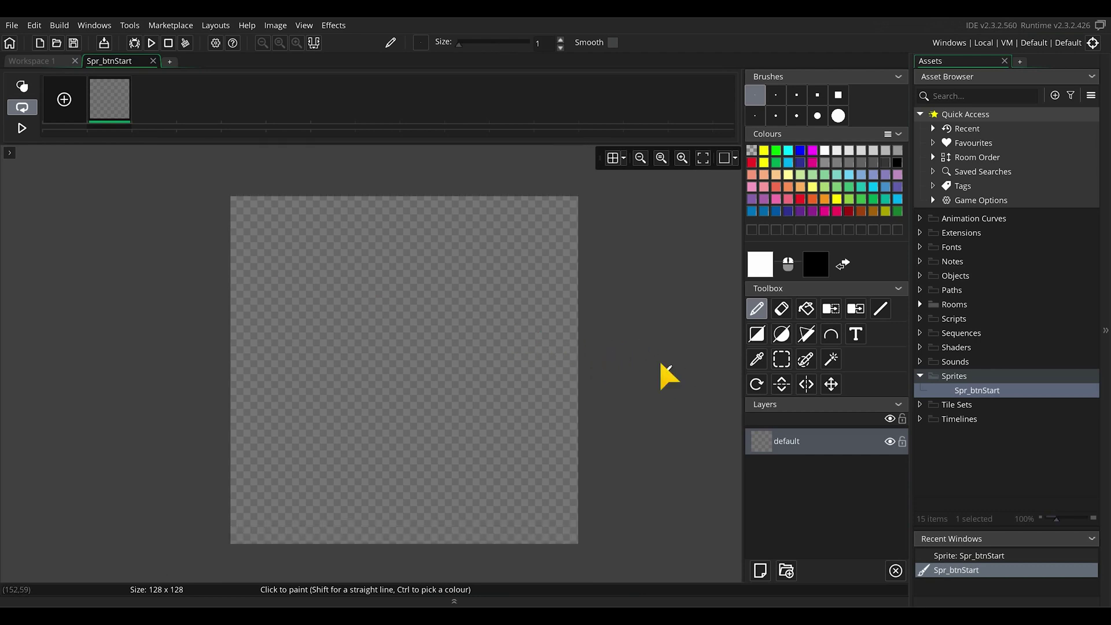
{"action": "left_click", "coordinate": [756, 334]}
{"action": "mouse_move", "coordinate": [256, 293]}
{"action": "left_mouse_down"}
{"action": "mouse_move", "coordinate": [543, 390]}
{"action": "mouse_move", "coordinate": [565, 424]}
{"action": "left_mouse_up"}
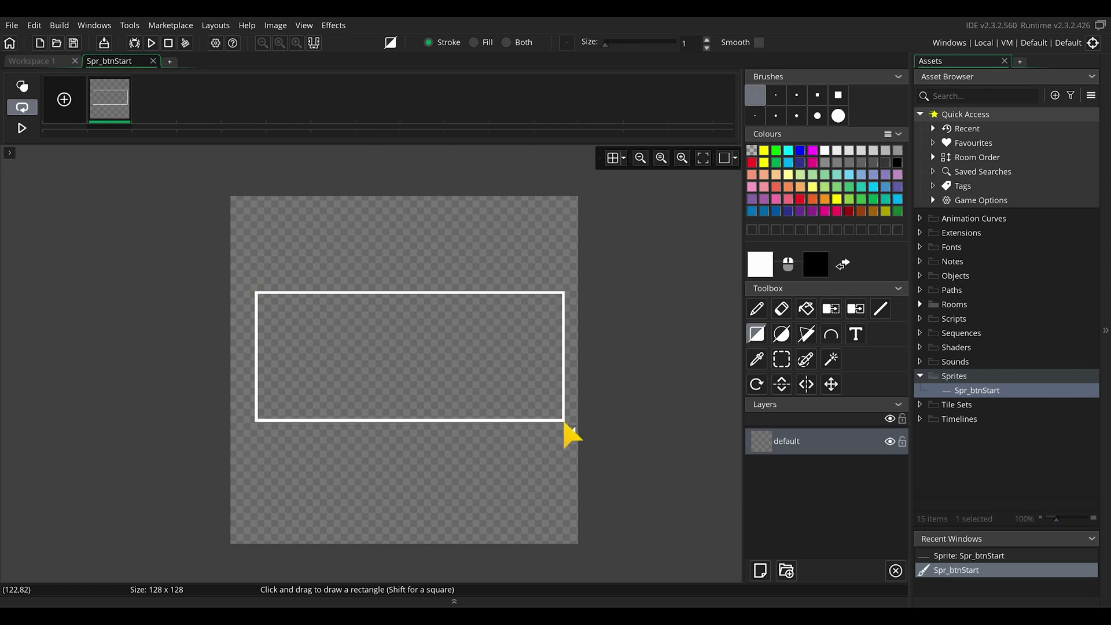
{"action": "left_click", "coordinate": [782, 335]}
{"action": "left_click_drag", "start_coordinate": [253, 296], "coordinate": [267, 425]}
{"action": "left_click_drag", "start_coordinate": [550, 296], "coordinate": [574, 423]}
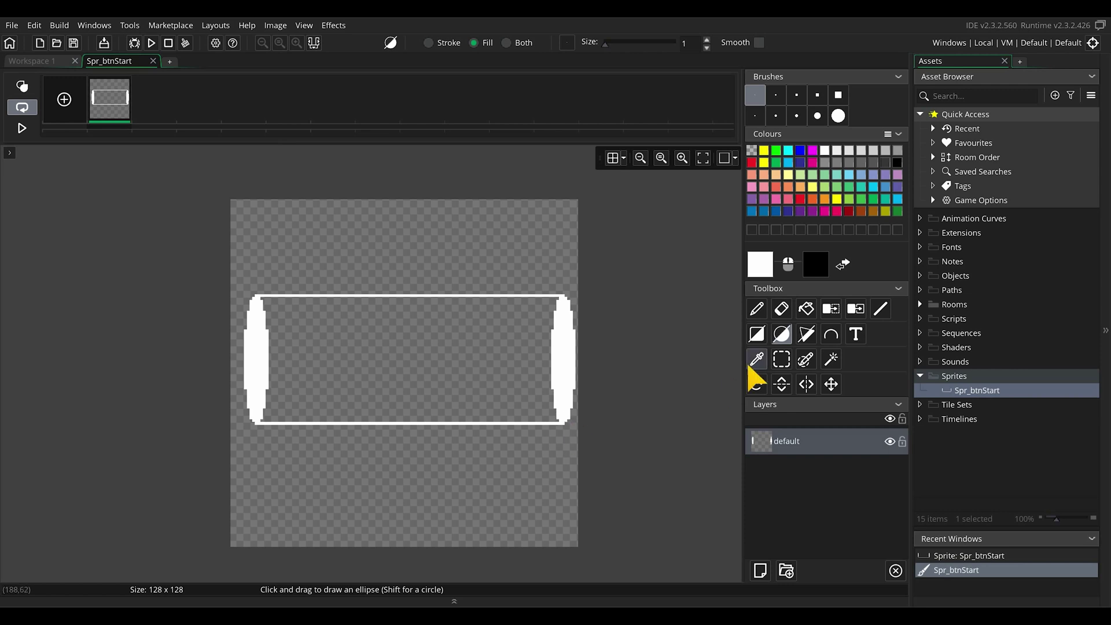
Select the whole button drawing and shift it two pixels to the left
{"action": "left_click", "coordinate": [781, 359]}
{"action": "left_click_drag", "start_coordinate": [234, 270], "coordinate": [597, 486]}
{"action": "key", "text": "Left"}
{"action": "key", "text": "Left"}
{"action": "left_click", "coordinate": [625, 405]}
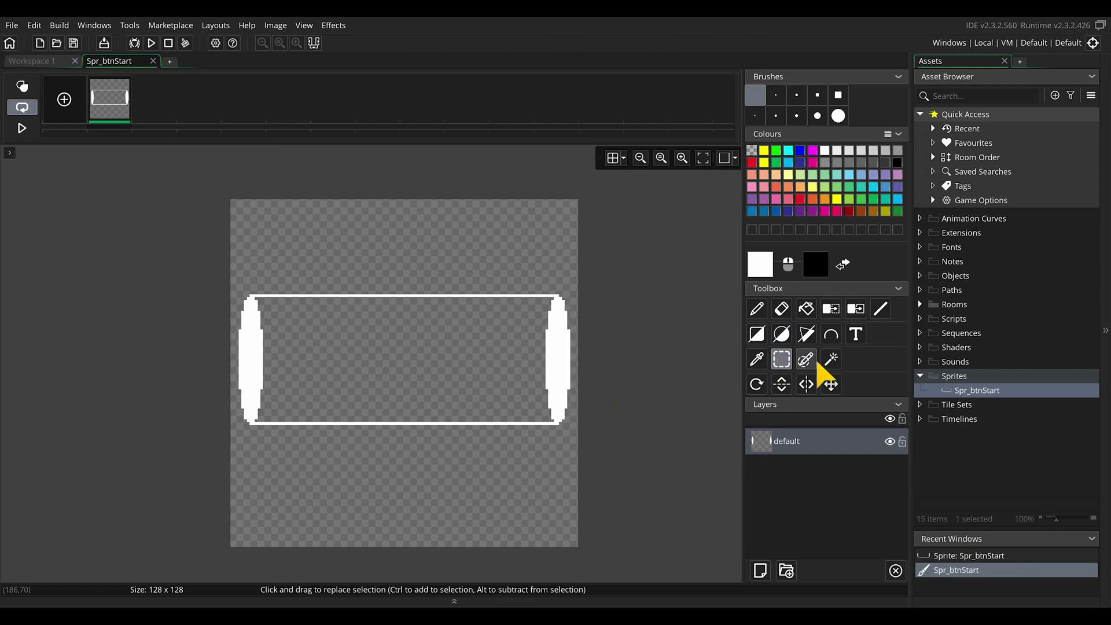
Fill the inside of the button outline with white and recolour the whole shape green
{"action": "left_click", "coordinate": [807, 309]}
{"action": "left_click", "coordinate": [458, 351]}
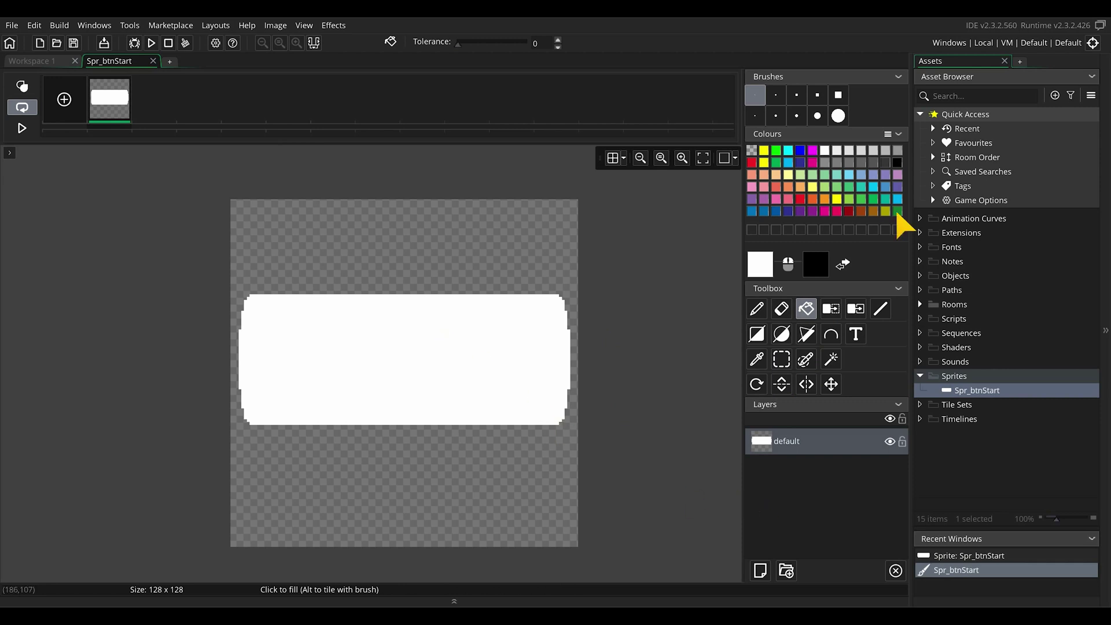
{"action": "left_click", "coordinate": [875, 201]}
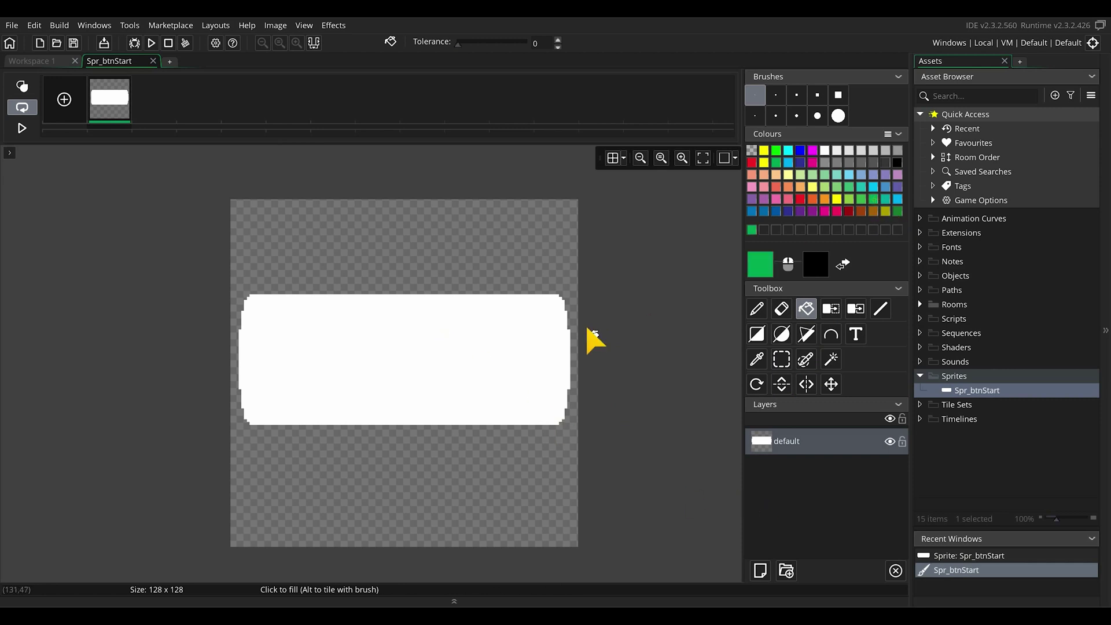
{"action": "left_click", "coordinate": [475, 365]}
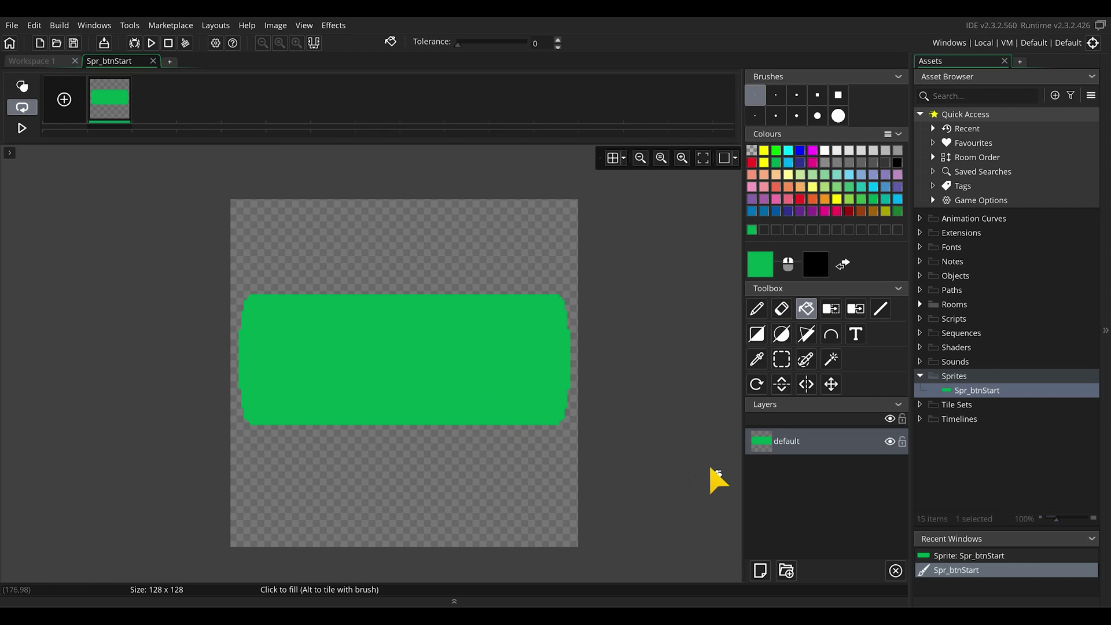
Add a layer above the button shape and set the Text tool to Open Sans Bold, size 18
{"action": "key", "text": "t"}
{"action": "left_click", "coordinate": [760, 571]}
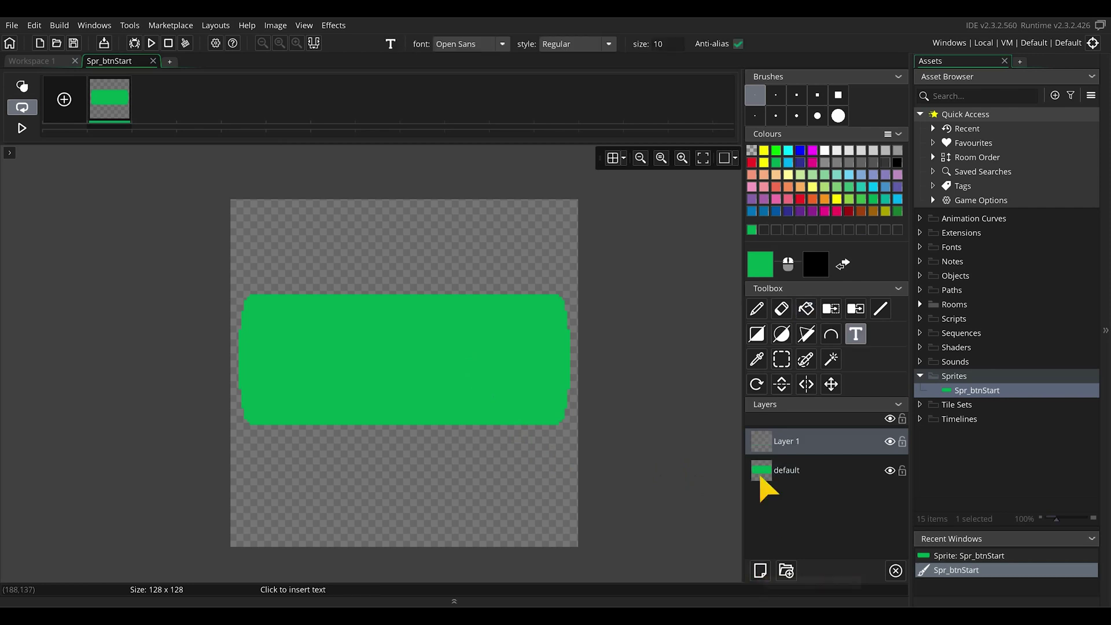
{"action": "left_click", "coordinate": [672, 49]}
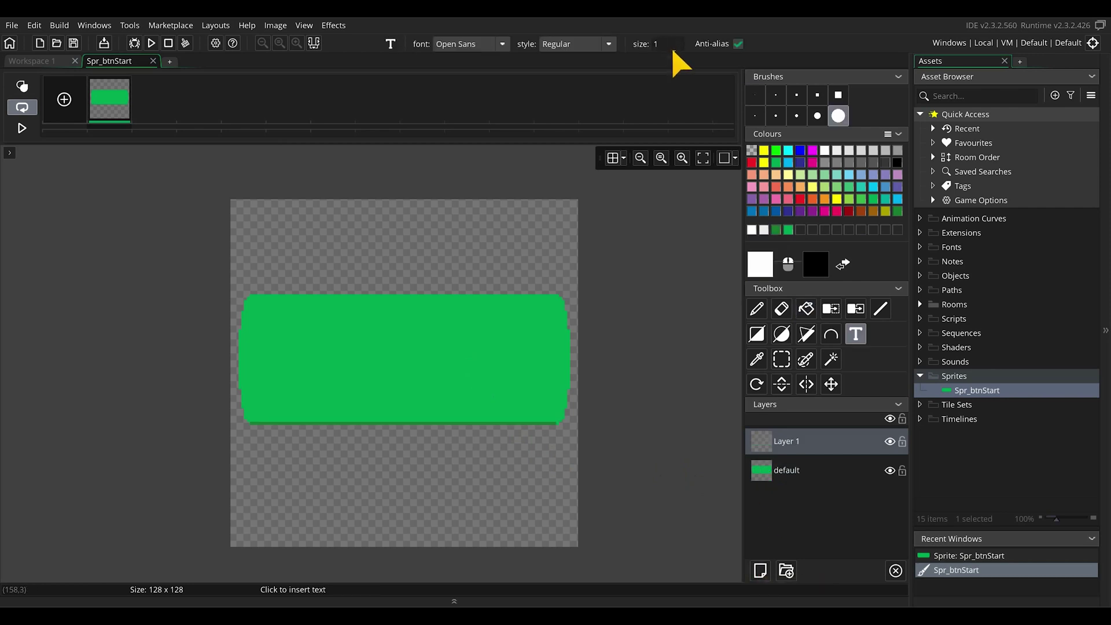
{"action": "left_click", "coordinate": [611, 45]}
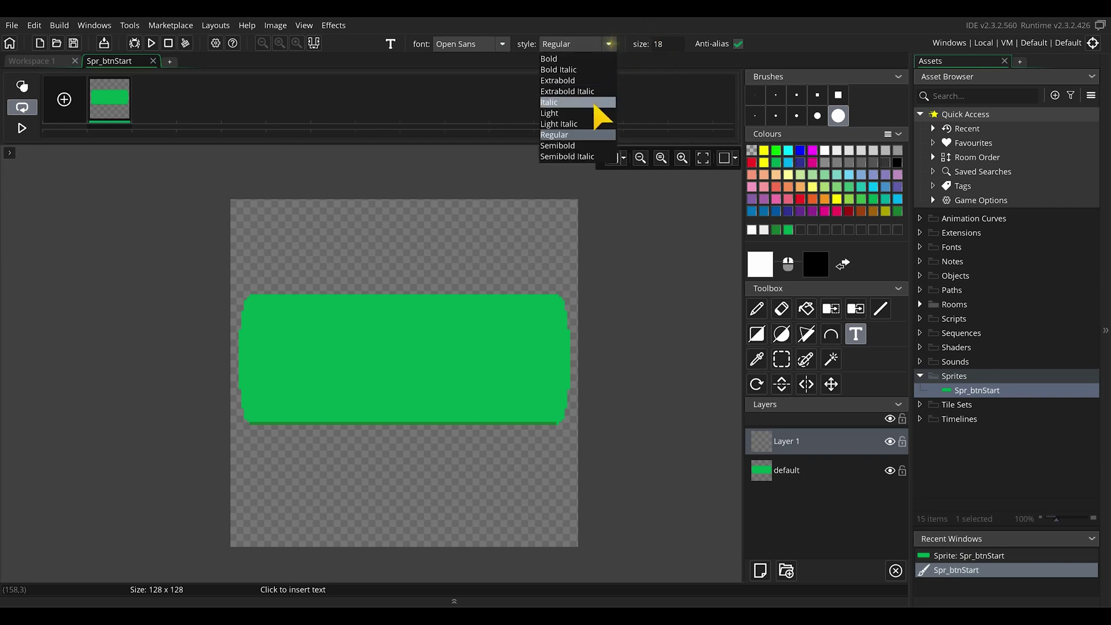
{"action": "left_click", "coordinate": [568, 61]}
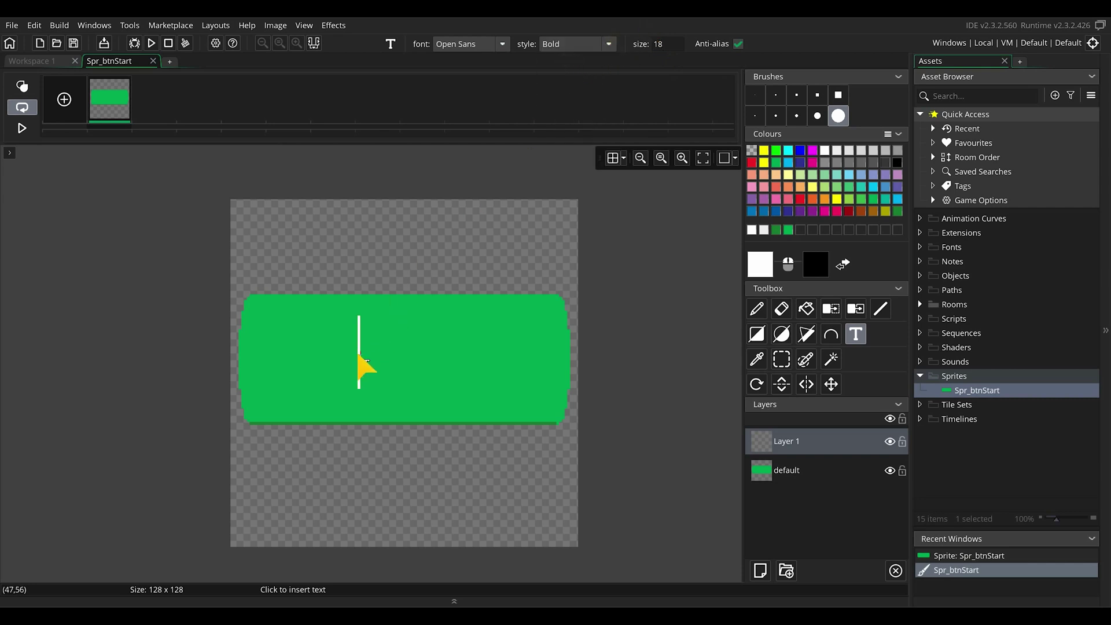
Add the white text "Play" across the green button and close the sprite image
{"action": "left_click", "coordinate": [297, 346]}
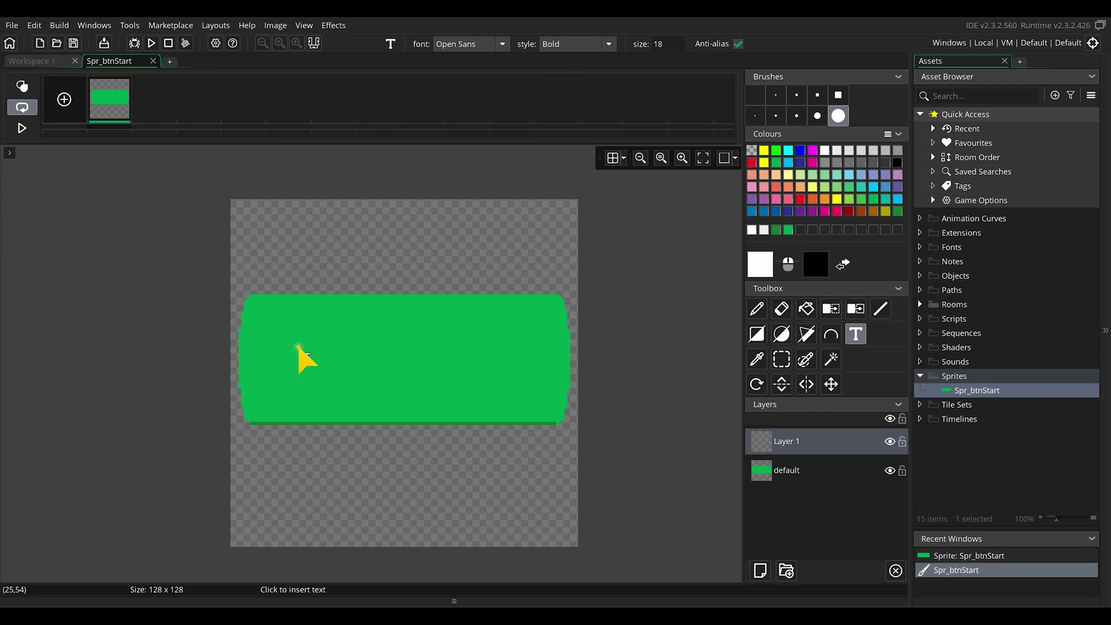
{"action": "left_click", "coordinate": [299, 347]}
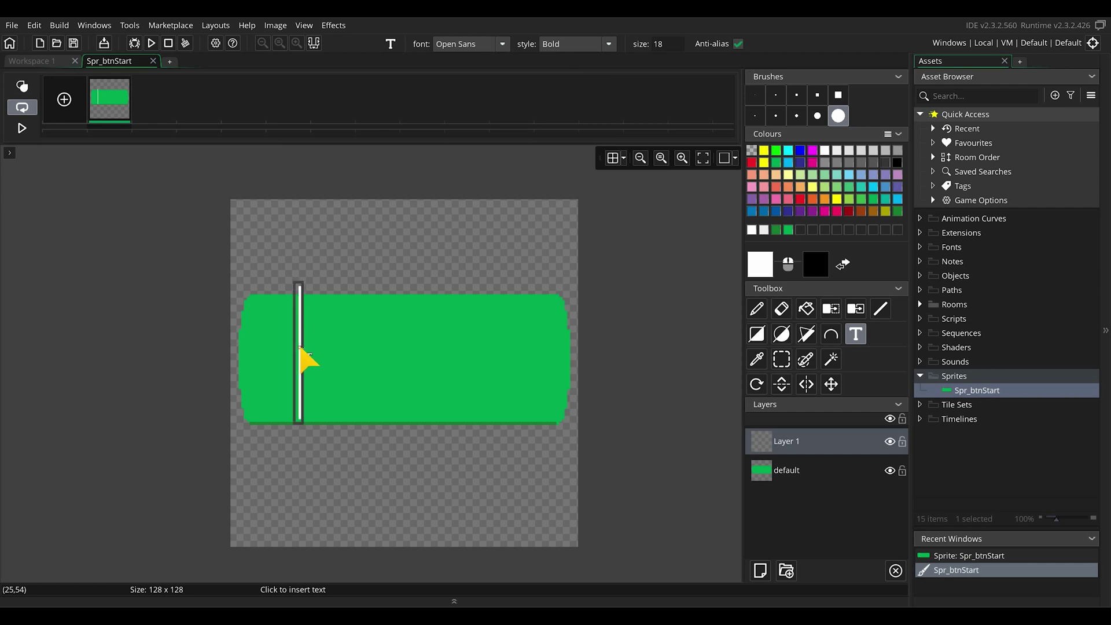
{"action": "type", "text": "Playt"}
{"action": "key", "text": "BackSpace"}
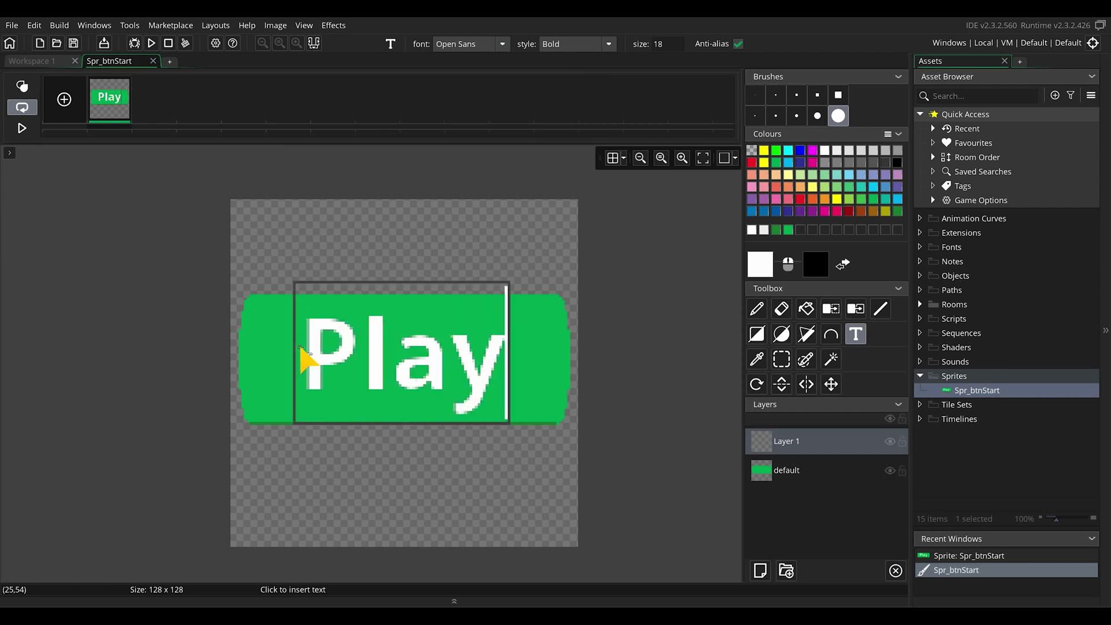
{"action": "left_click", "coordinate": [679, 336]}
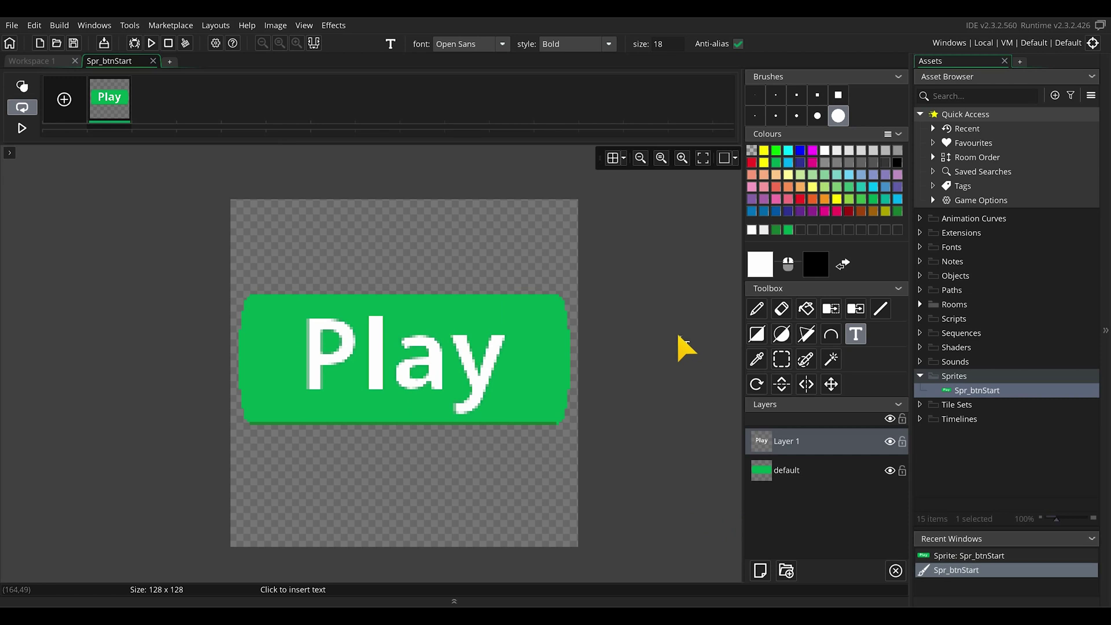
{"action": "left_click", "coordinate": [153, 61]}
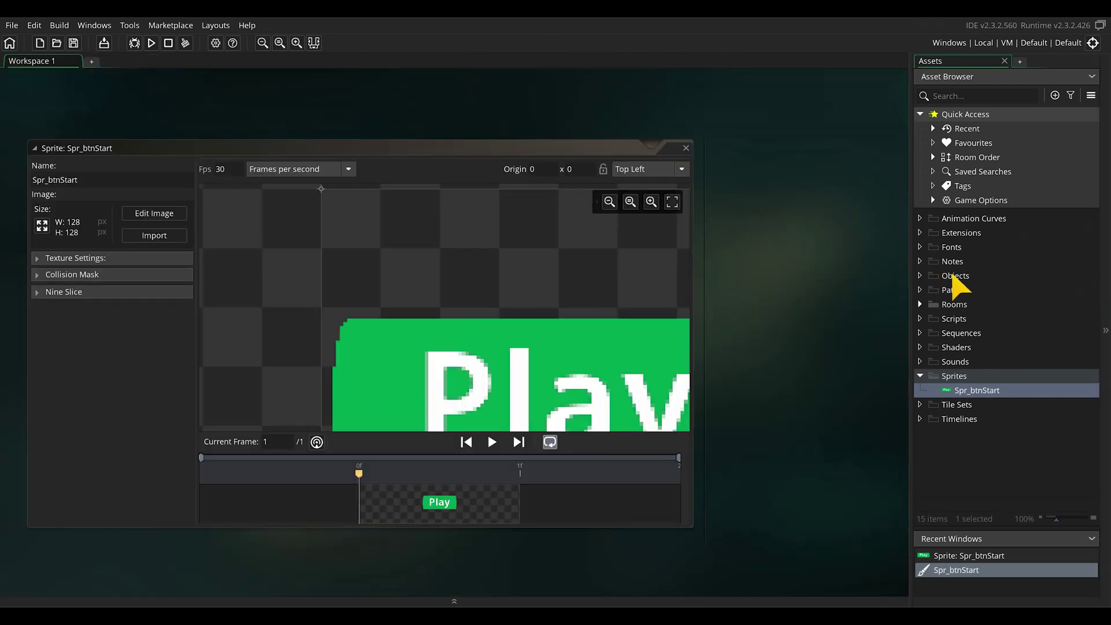
Create an object named Obj_btnStart and assign the Spr_btnStart sprite to it
{"action": "right_click", "coordinate": [954, 279]}
{"action": "mouse_move", "coordinate": [961, 281]}
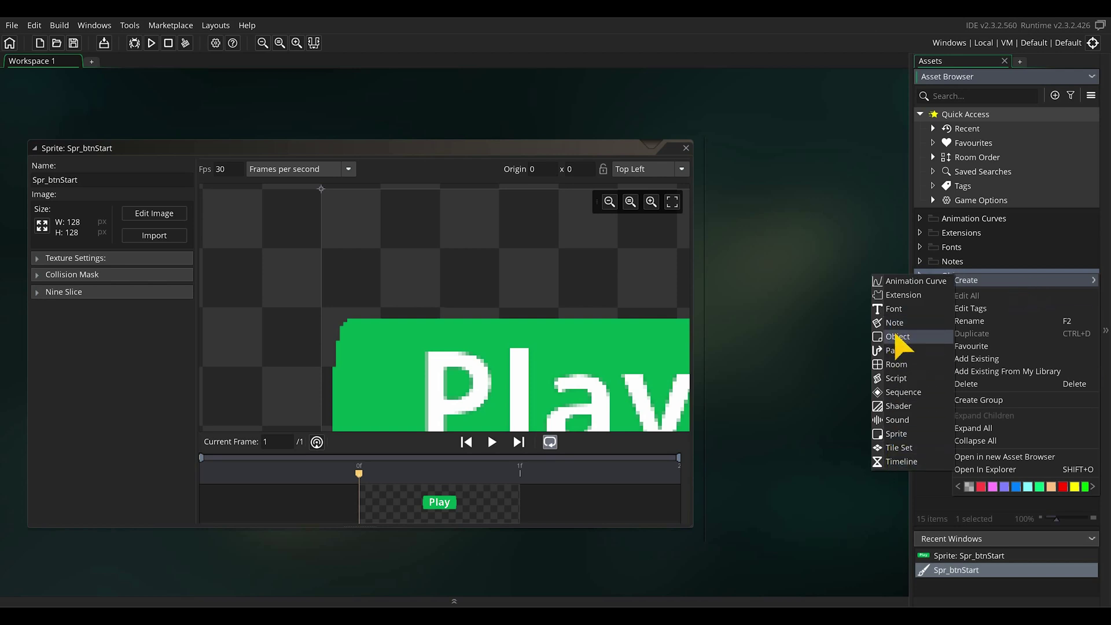
{"action": "left_click", "coordinate": [898, 337]}
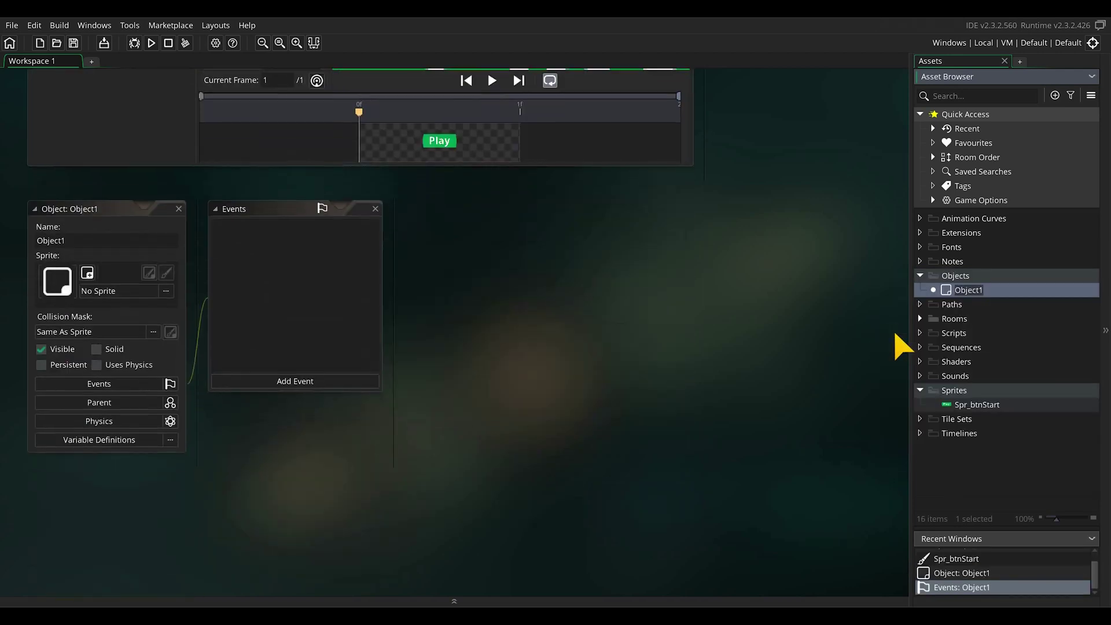
{"action": "left_click", "coordinate": [72, 240]}
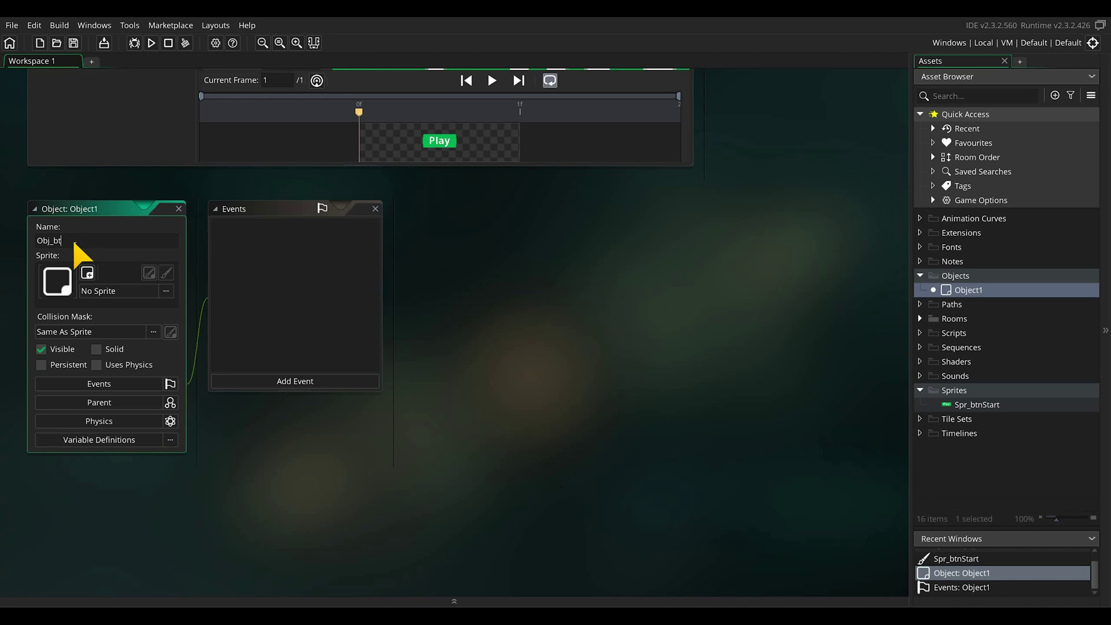
{"action": "left_click", "coordinate": [166, 290]}
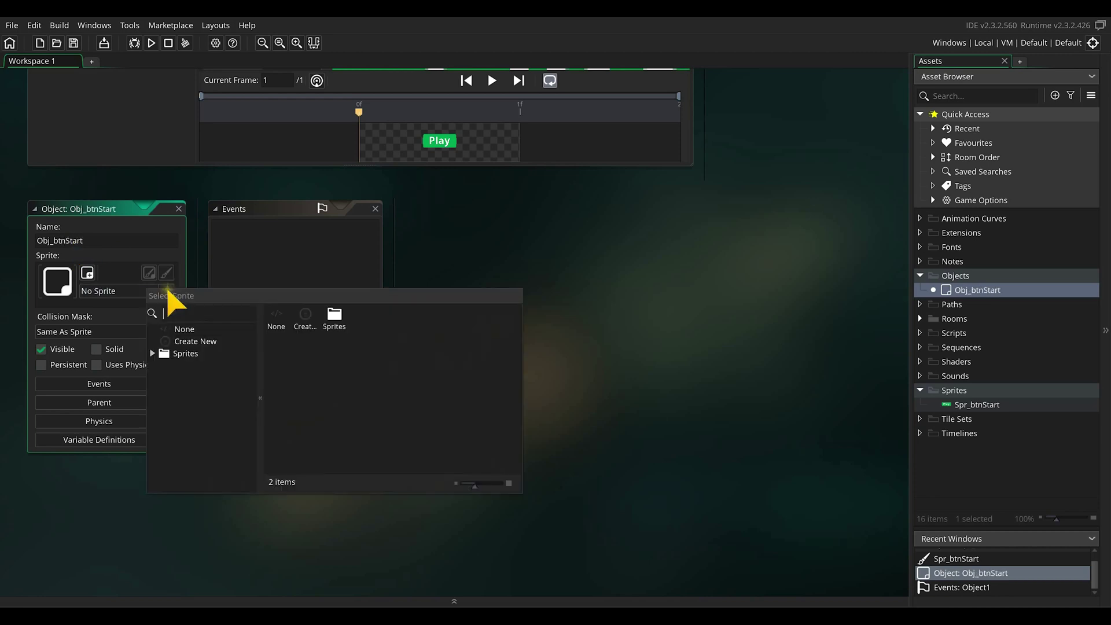
{"action": "double_click", "coordinate": [334, 316]}
{"action": "left_click", "coordinate": [307, 319]}
Give Obj_btnStart a Left Pressed mouse event that contains a Go To Next Room action
{"action": "left_click", "coordinate": [305, 382]}
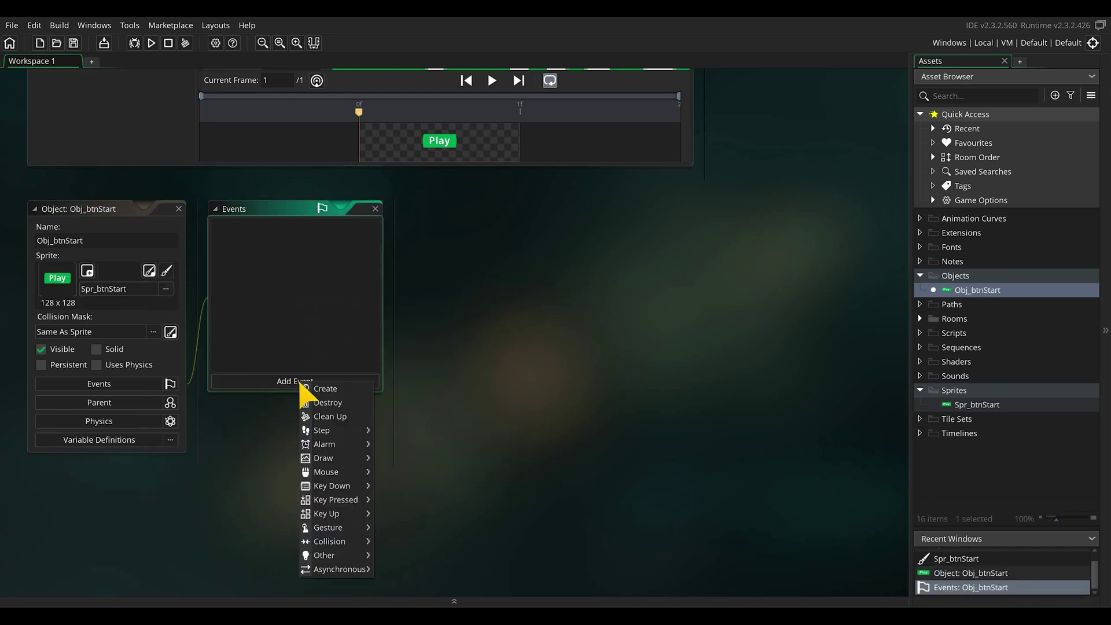
{"action": "mouse_move", "coordinate": [348, 473]}
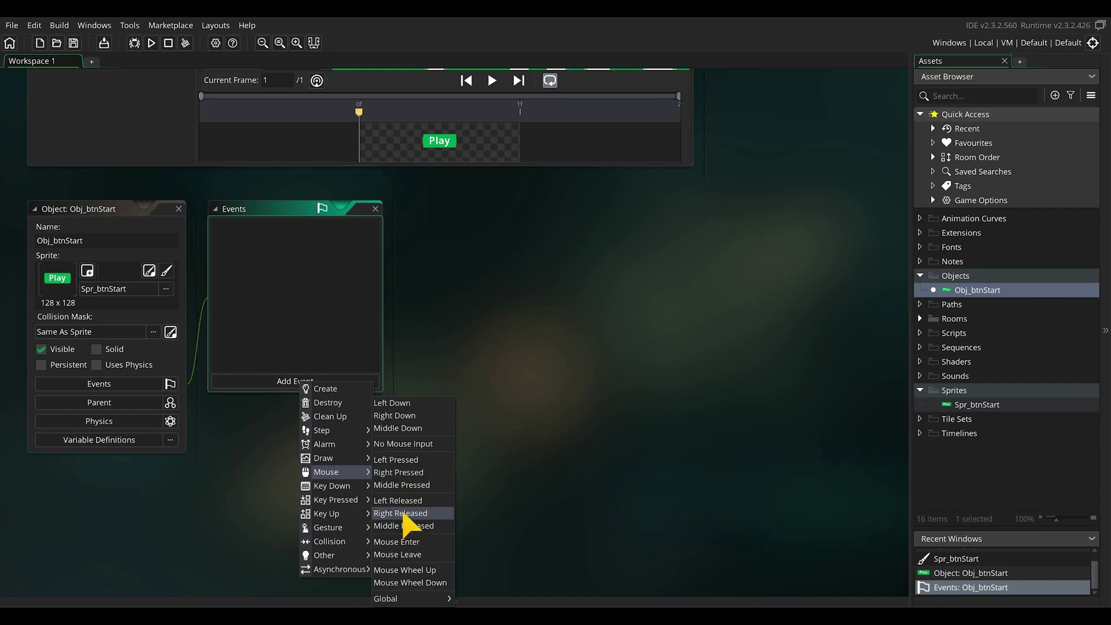
{"action": "left_click", "coordinate": [414, 460]}
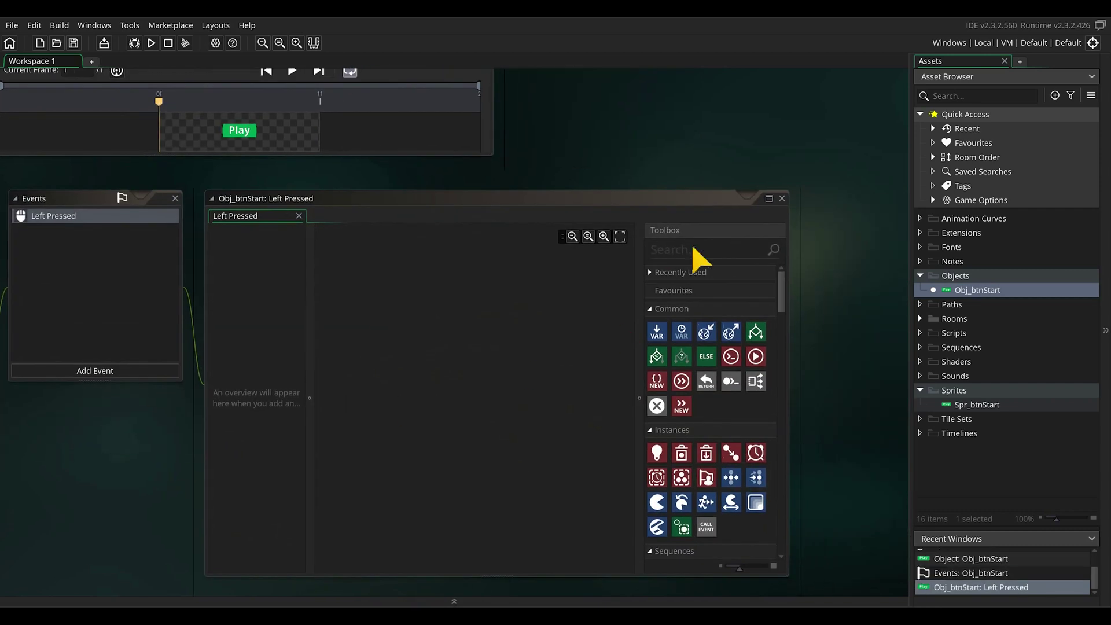
{"action": "left_click", "coordinate": [694, 252]}
{"action": "type", "text": "room"}
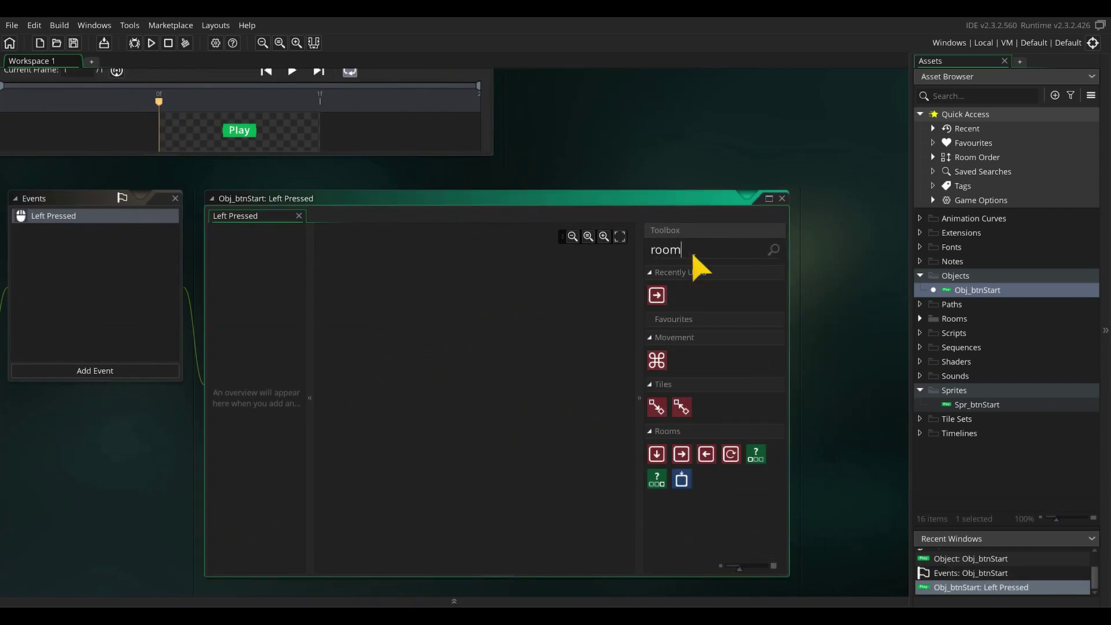
{"action": "left_click_drag", "start_coordinate": [657, 295], "coordinate": [423, 329]}
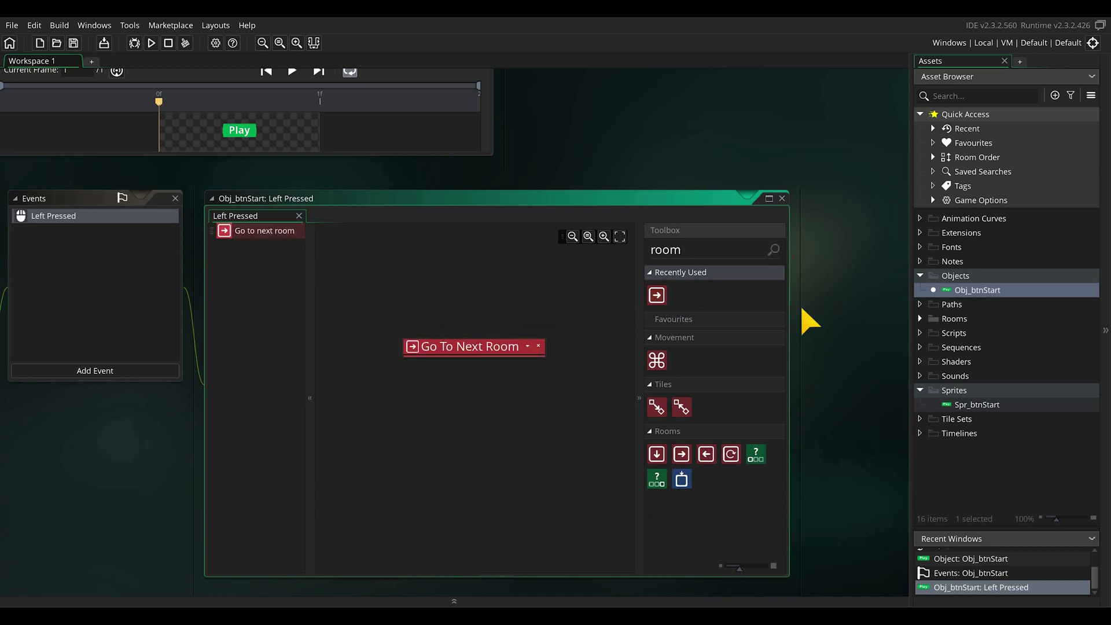
Create a second room and name it Secondroom
{"action": "right_click", "coordinate": [963, 320]}
{"action": "mouse_move", "coordinate": [975, 328]}
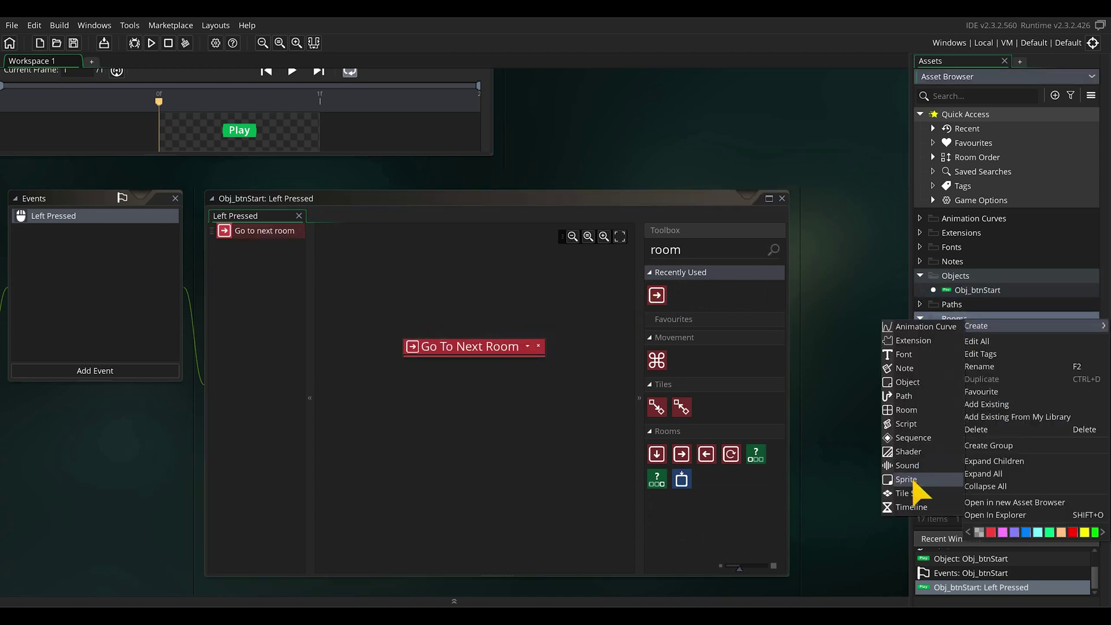
{"action": "left_click", "coordinate": [909, 410]}
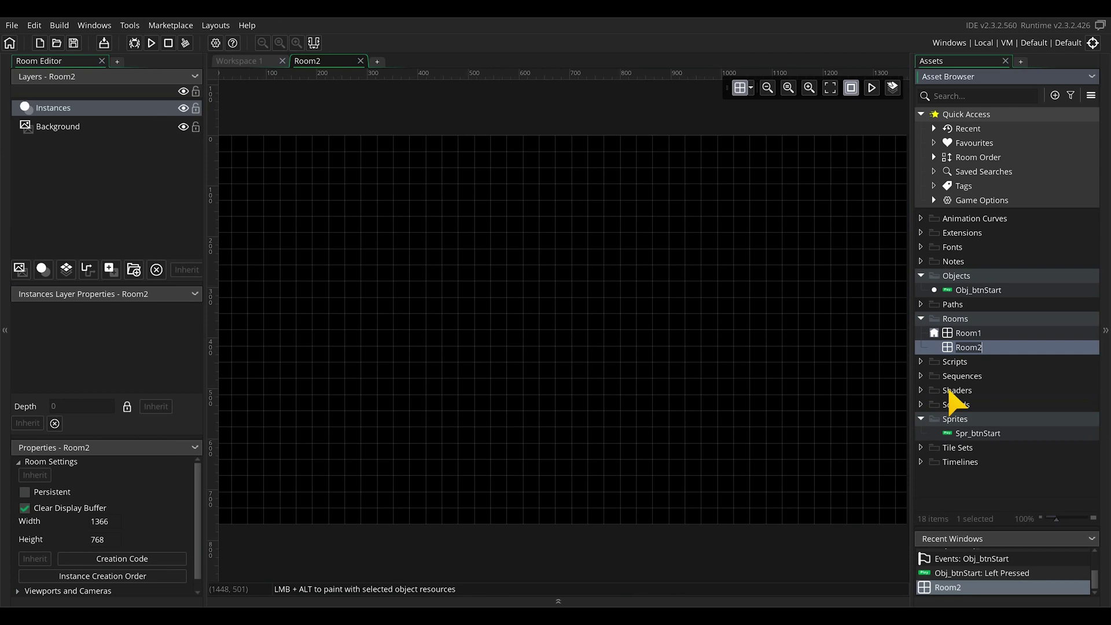
{"action": "type", "text": "Secondroom"}
{"action": "key", "text": "Return"}
Place an Obj_btnStart instance in Room1, enlarged to about twice its size and positioned near the room's upper centre
{"action": "double_click", "coordinate": [970, 334]}
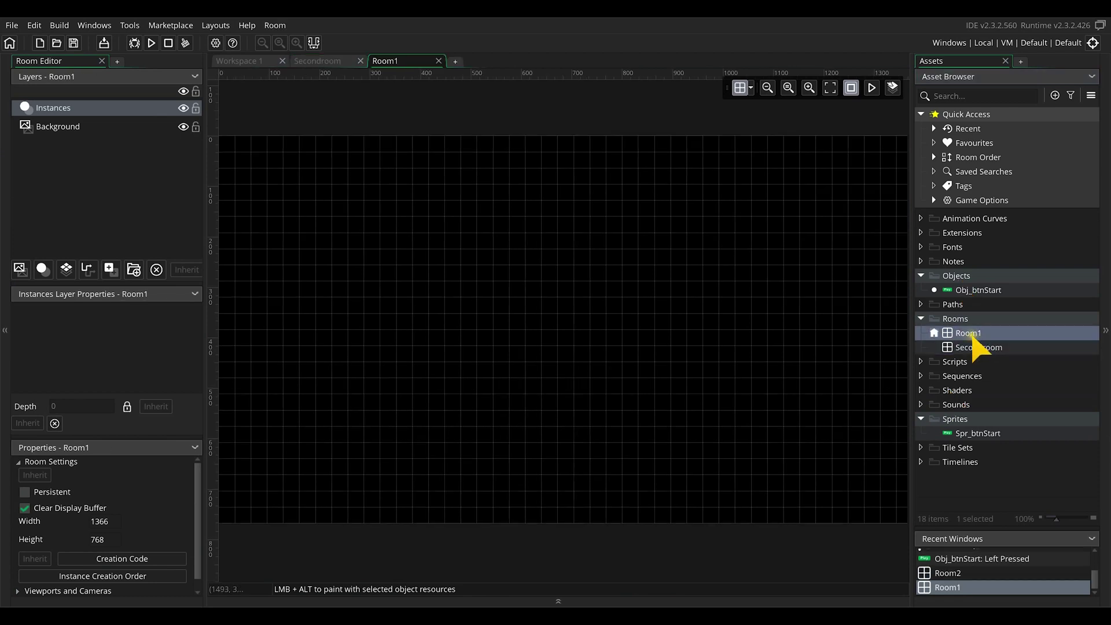
{"action": "left_click_drag", "start_coordinate": [978, 294], "coordinate": [549, 252]}
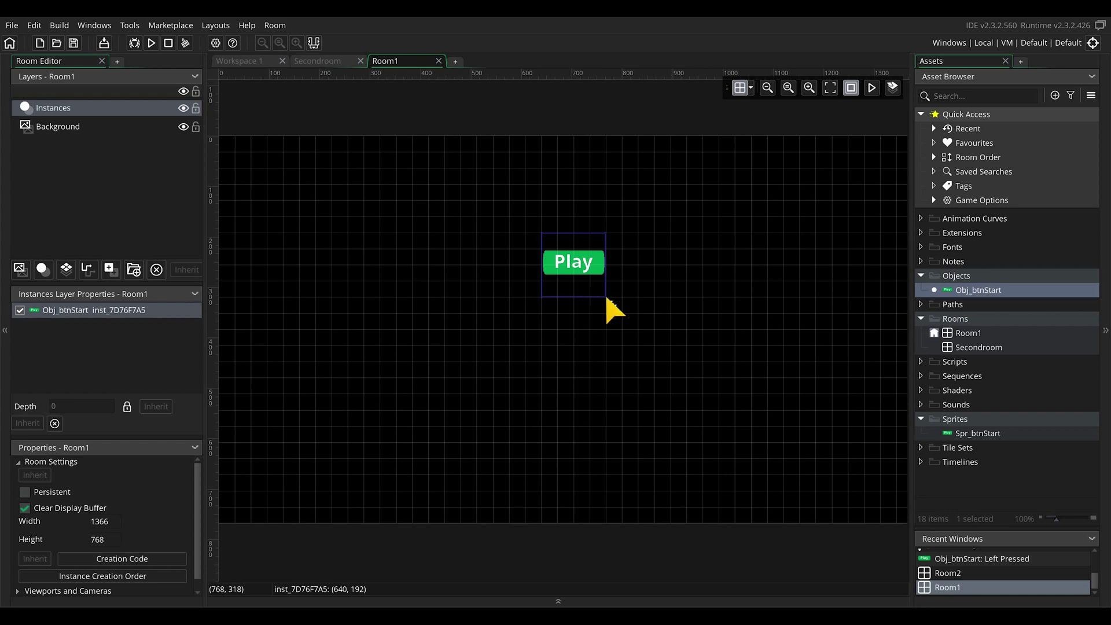
{"action": "left_click_drag", "start_coordinate": [607, 299], "coordinate": [713, 355]}
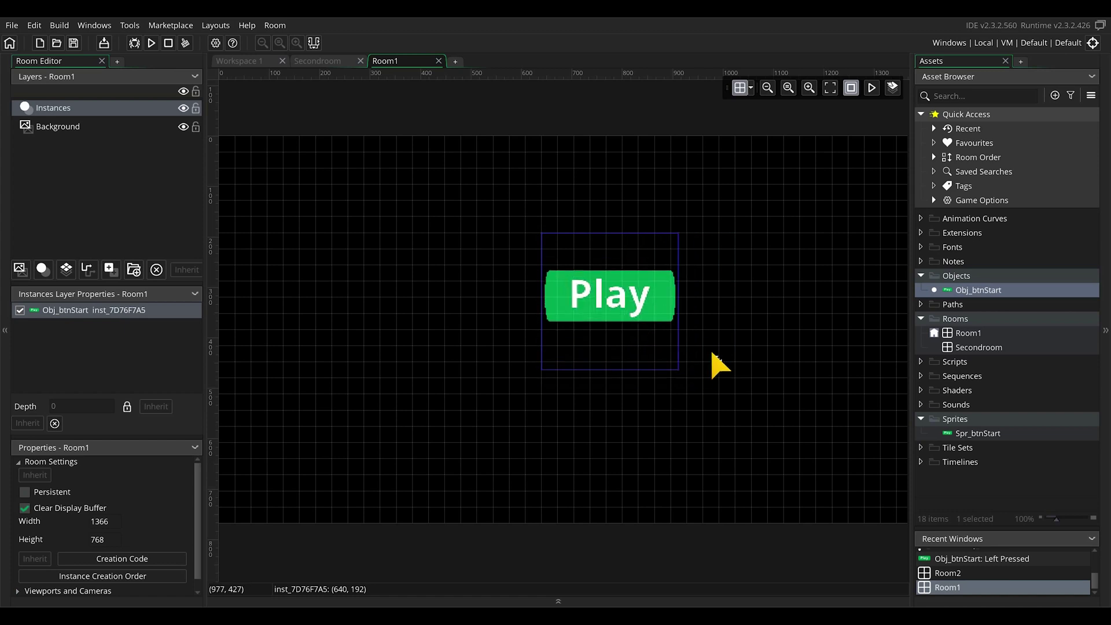
{"action": "left_click_drag", "start_coordinate": [660, 330], "coordinate": [598, 280]}
Duplicate the Spr_btnStart sprite and name the copy Spr_btnQuit
{"action": "left_click", "coordinate": [977, 434]}
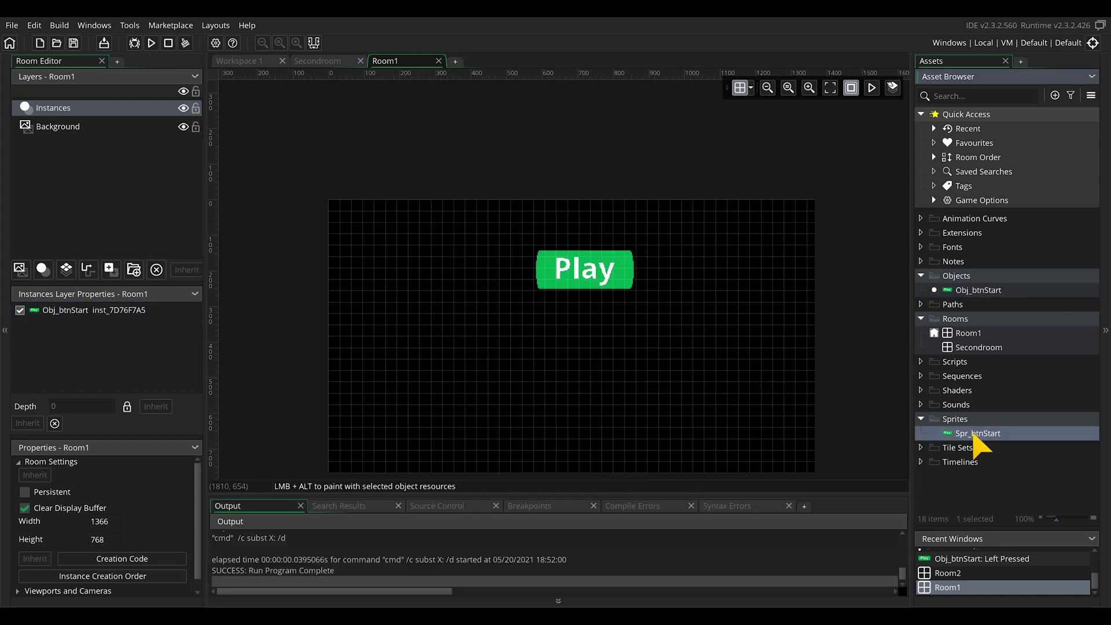
{"action": "key", "text": "ctrl+d"}
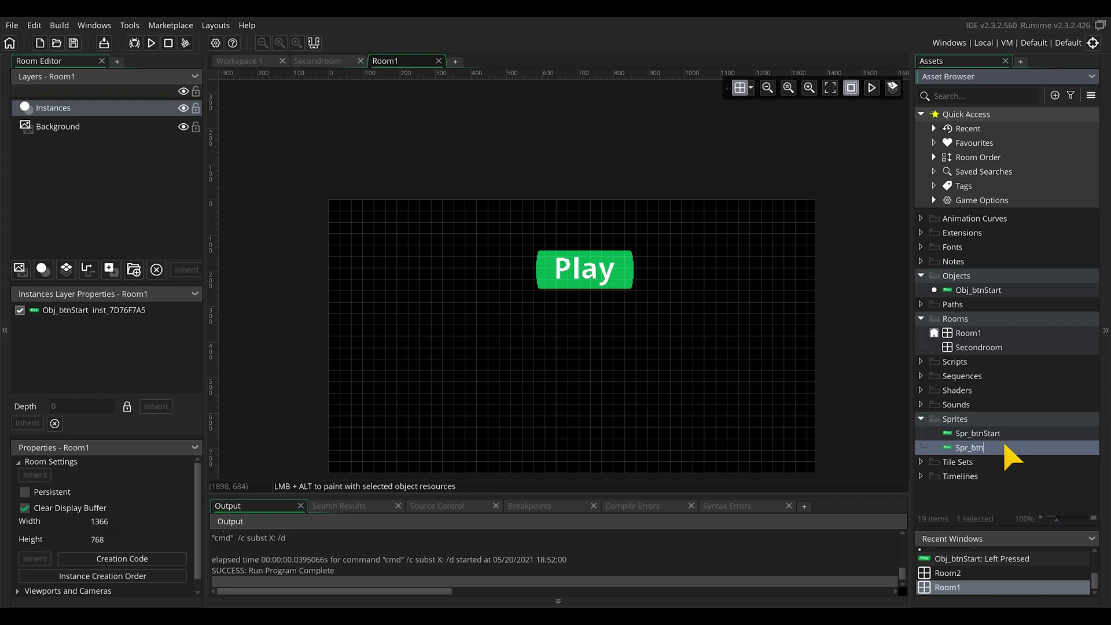
{"action": "key", "text": "Return"}
Edit the Spr_btnQuit image, filling the button face with dark red and its thin lower edge with dark grey
{"action": "double_click", "coordinate": [978, 433]}
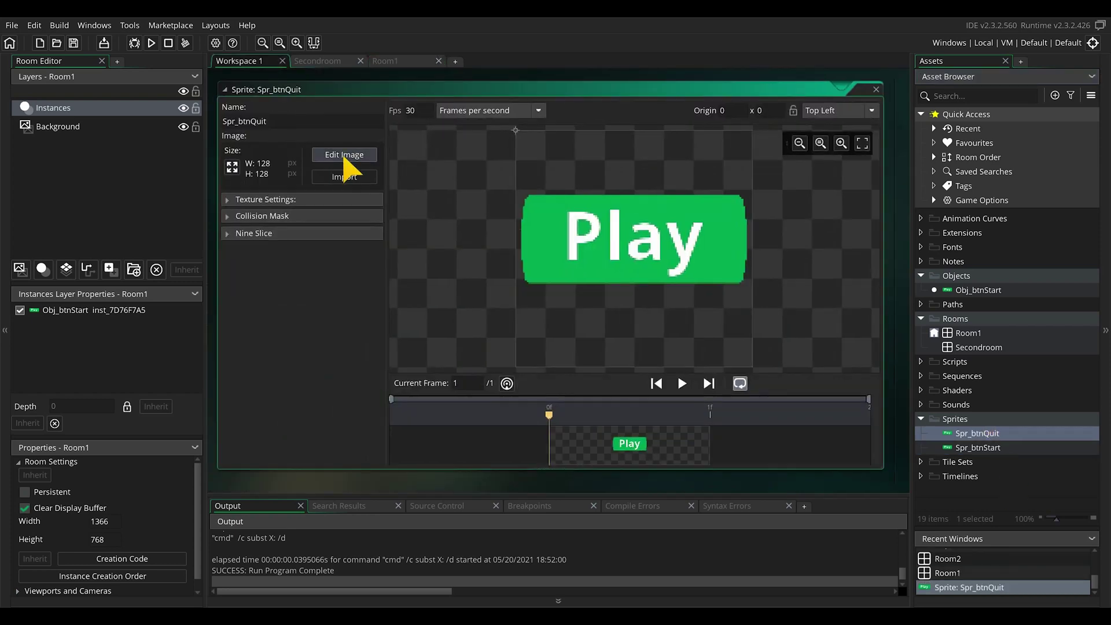
{"action": "left_click", "coordinate": [342, 156]}
{"action": "left_click", "coordinate": [850, 211]}
{"action": "left_click", "coordinate": [807, 308]}
{"action": "left_click", "coordinate": [612, 283]}
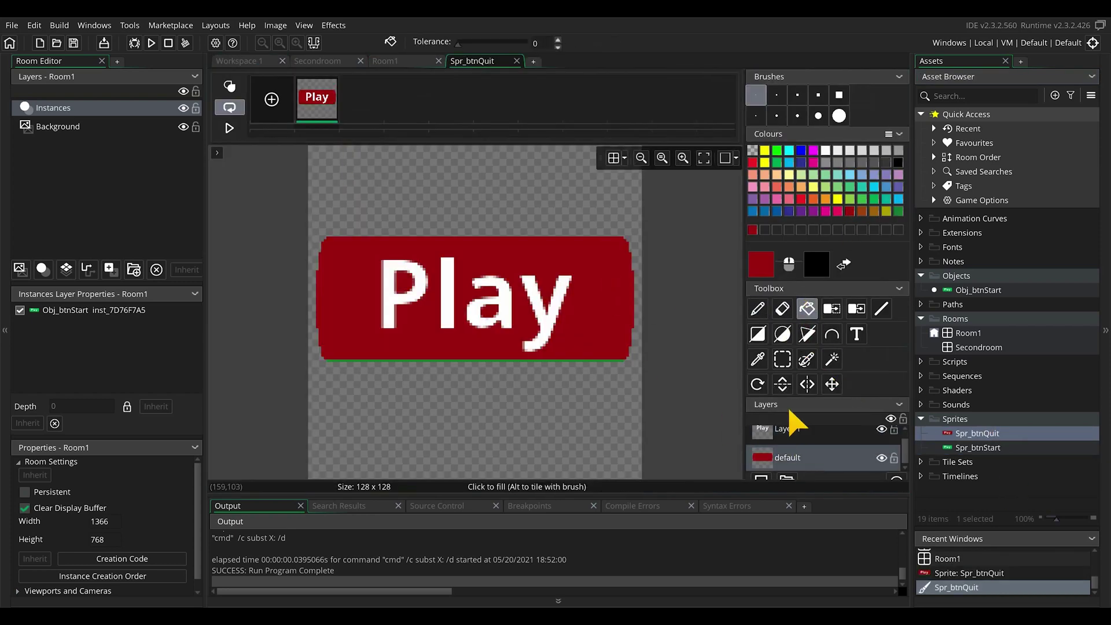
{"action": "left_click", "coordinate": [801, 437]}
{"action": "scroll", "coordinate": [492, 351], "scroll_direction": "up", "scroll_amount": 2}
{"action": "left_click", "coordinate": [874, 163]}
{"action": "left_click", "coordinate": [543, 366]}
Erase the "Play" lettering from Layer 1 using the largest round brush
{"action": "scroll", "coordinate": [543, 366], "scroll_direction": "up", "scroll_amount": 1}
{"action": "left_click", "coordinate": [782, 308]}
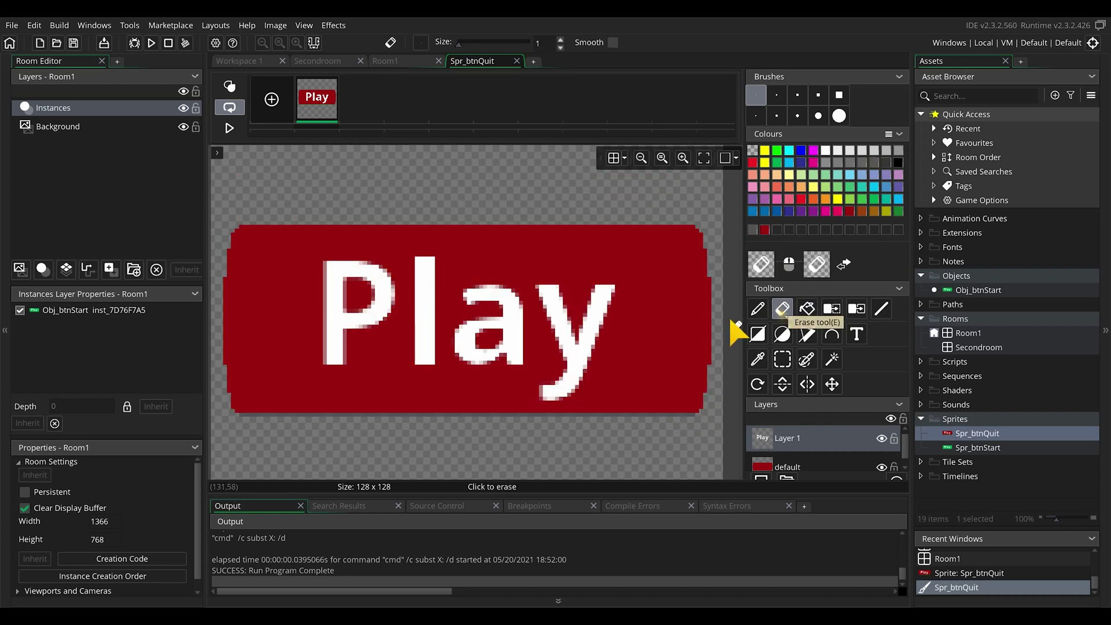
{"action": "left_click", "coordinate": [838, 115]}
{"action": "left_click_drag", "start_coordinate": [579, 307], "coordinate": [364, 272]}
Add white "Quit" text on Layer 1 and move it to the centre of the red button
{"action": "left_click", "coordinate": [856, 334]}
{"action": "left_click", "coordinate": [349, 318]}
{"action": "type", "text": "Q"}
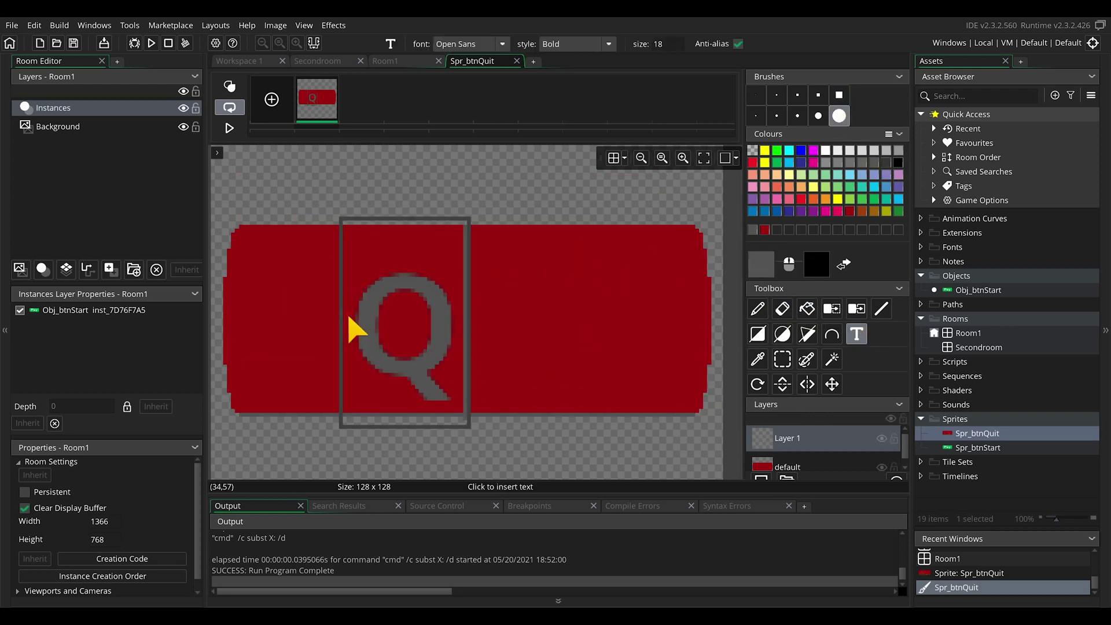
{"action": "key", "text": "BackSpace"}
{"action": "left_click", "coordinate": [825, 152]}
{"action": "type", "text": "Quit"}
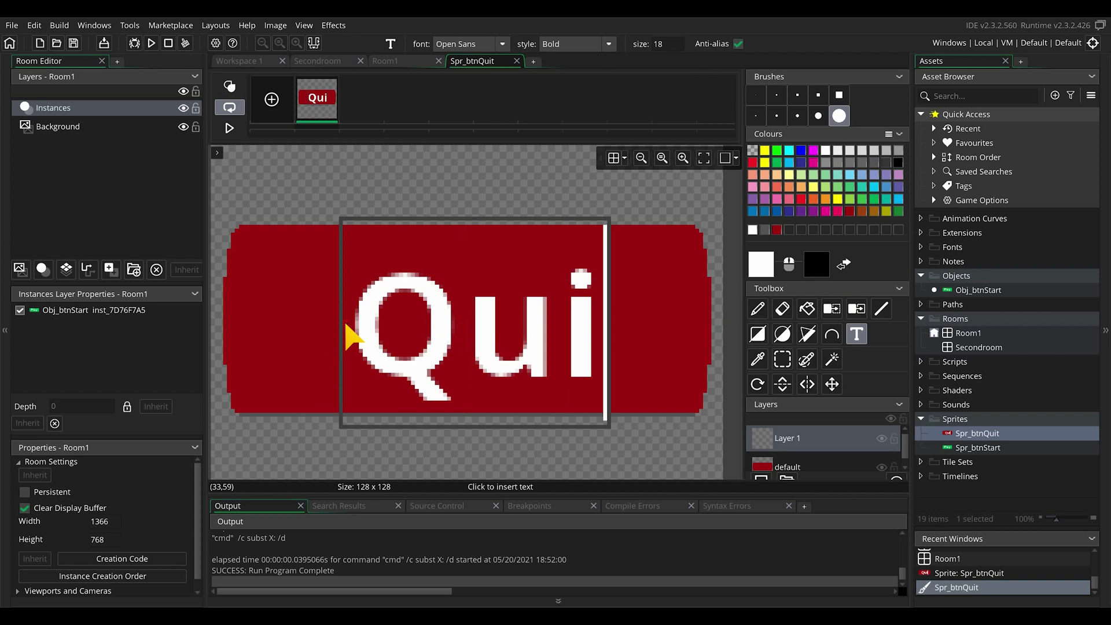
{"action": "left_click", "coordinate": [833, 385]}
{"action": "left_click", "coordinate": [611, 300]}
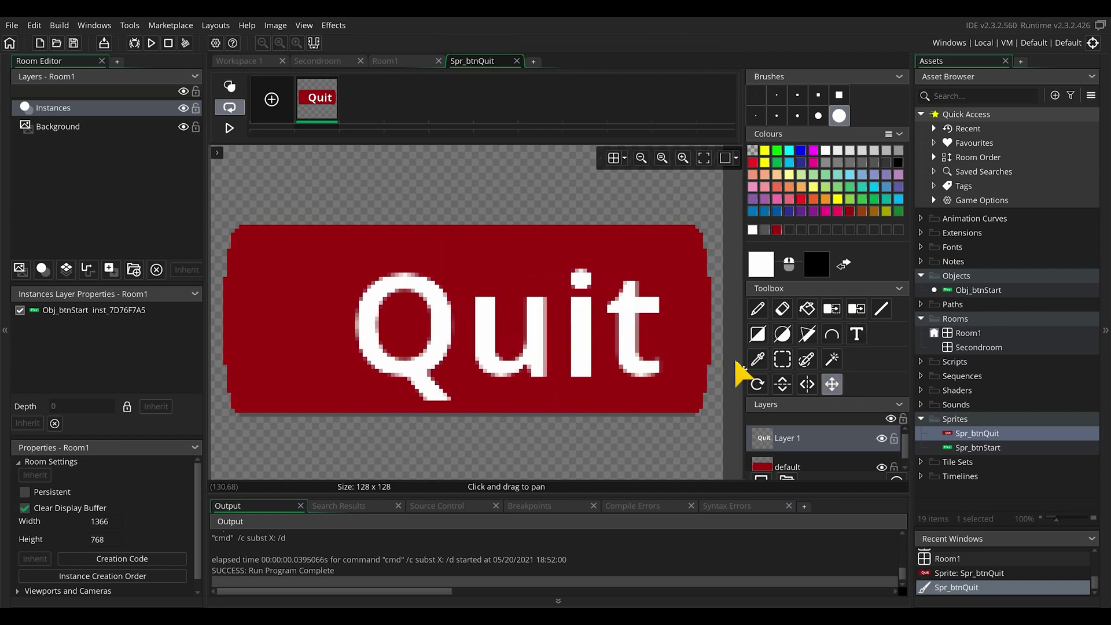
{"action": "left_click_drag", "start_coordinate": [529, 364], "coordinate": [489, 355]}
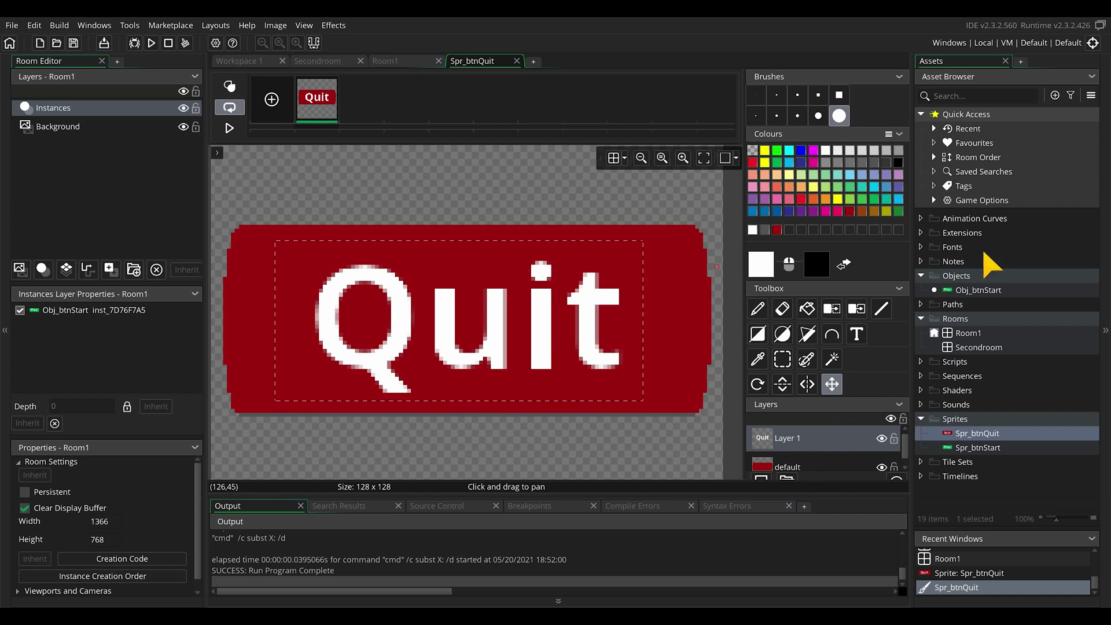
Create an object named Obj_BtnQuit and assign the Spr_btnQuit sprite to it
{"action": "right_click", "coordinate": [975, 278]}
{"action": "mouse_move", "coordinate": [961, 286]}
{"action": "left_click", "coordinate": [995, 342]}
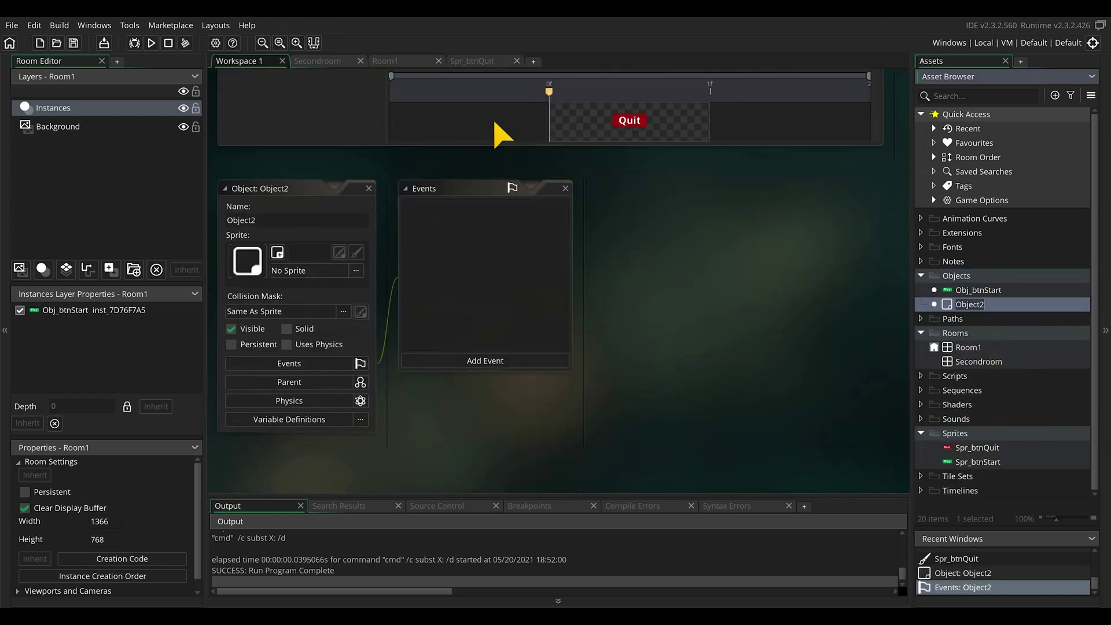
{"action": "left_click", "coordinate": [260, 190]}
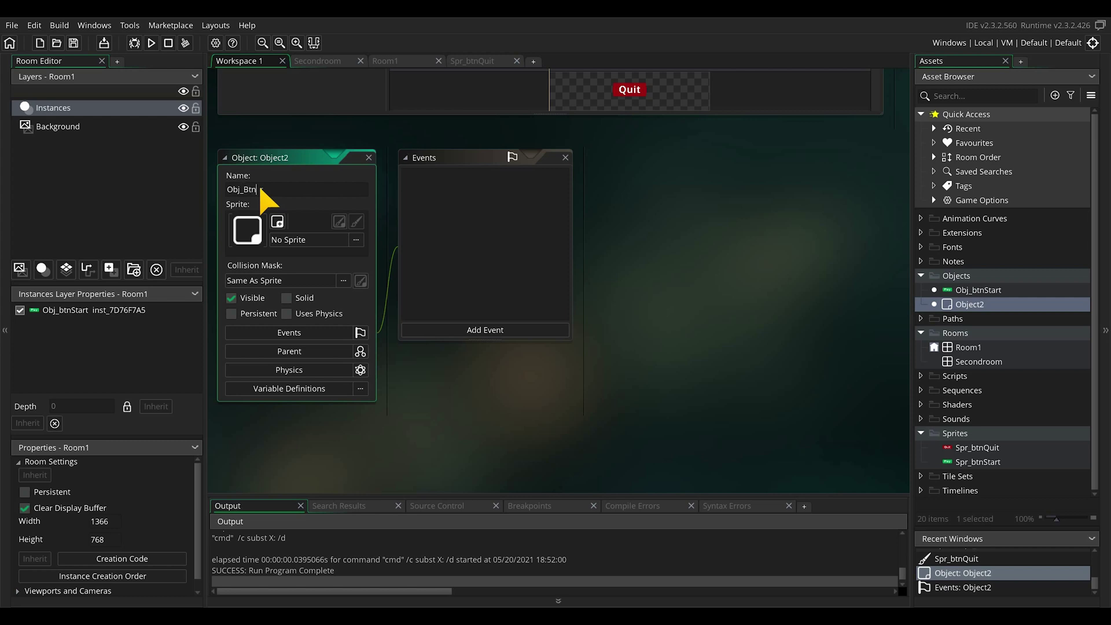
{"action": "left_click", "coordinate": [356, 240]}
{"action": "left_click", "coordinate": [525, 273]}
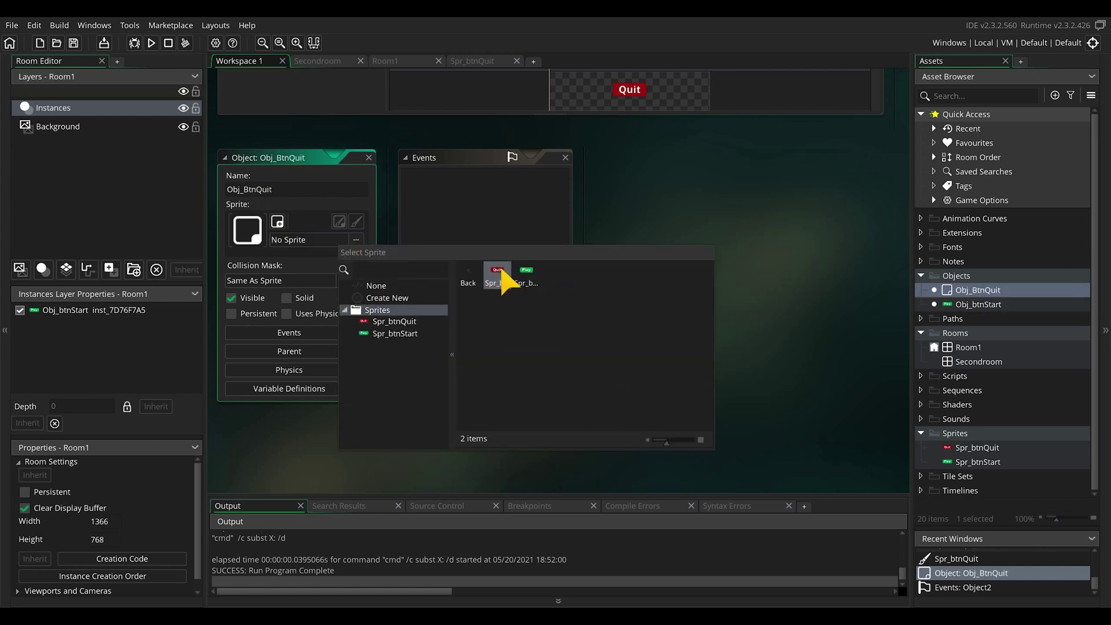
{"action": "left_click", "coordinate": [498, 275]}
Give Obj_BtnQuit a Left Pressed mouse event and search the actions for "exit" to add the one that exits the game
{"action": "left_click", "coordinate": [501, 329]}
{"action": "mouse_move", "coordinate": [533, 419]}
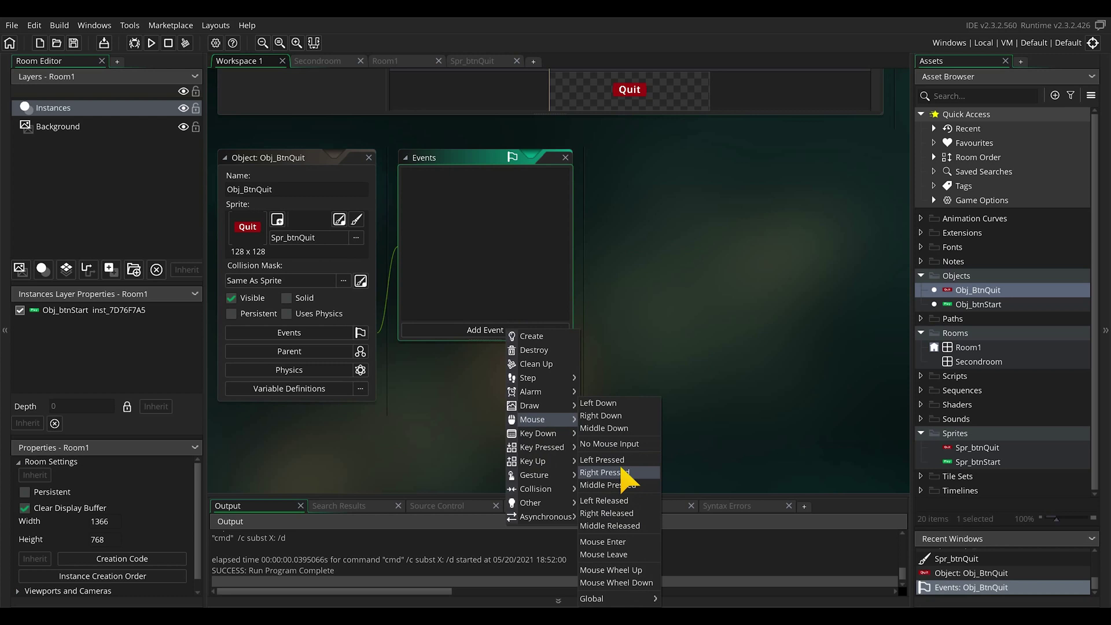
{"action": "left_click", "coordinate": [617, 460]}
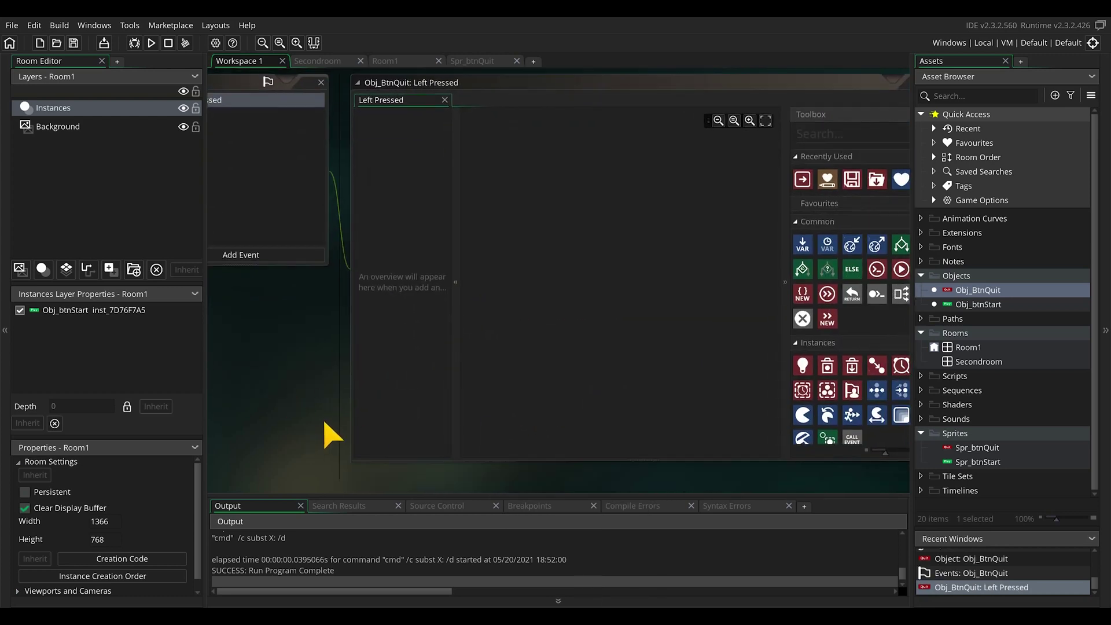
{"action": "left_click", "coordinate": [825, 186]}
{"action": "type", "text": "exi"}
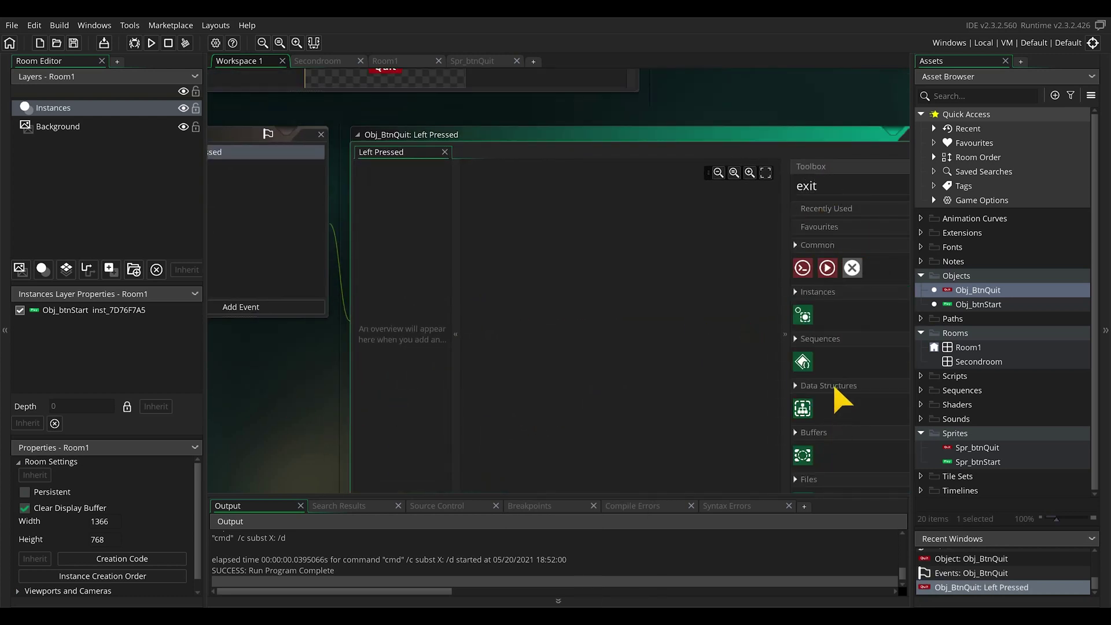
{"action": "type", "text": "t"}
{"action": "left_click_drag", "start_coordinate": [803, 485], "coordinate": [561, 255]}
{"action": "middle_click_drag", "start_coordinate": [256, 409], "coordinate": [508, 430]}
Place an Obj_BtnQuit instance near Room1's lower centre and run the game to test the Quit button
{"action": "double_click", "coordinate": [967, 349]}
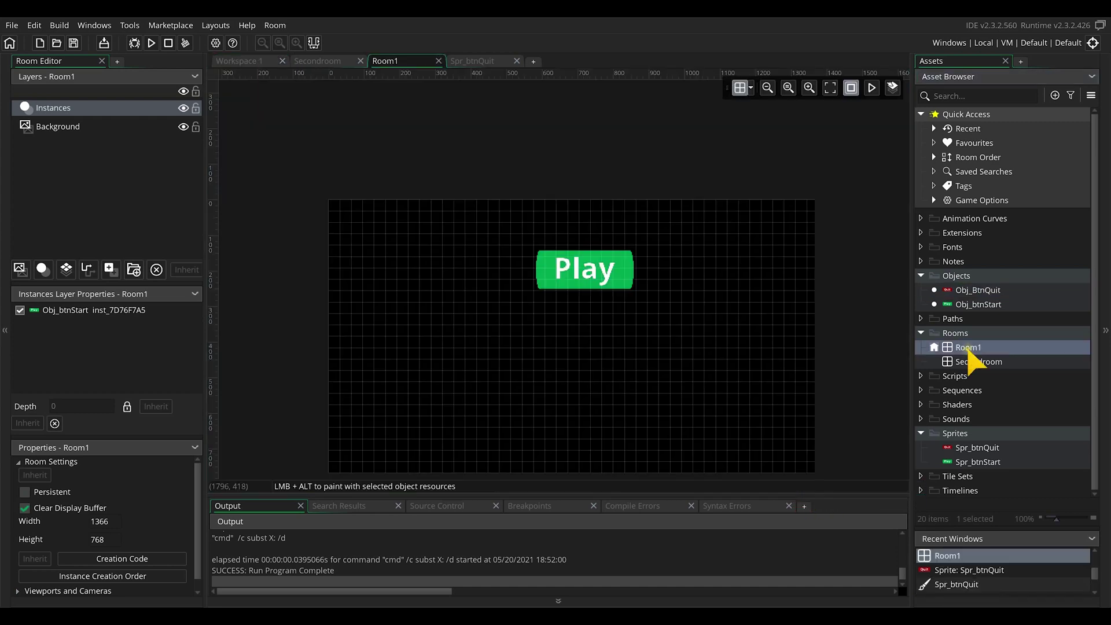
{"action": "left_click_drag", "start_coordinate": [995, 288], "coordinate": [576, 394]}
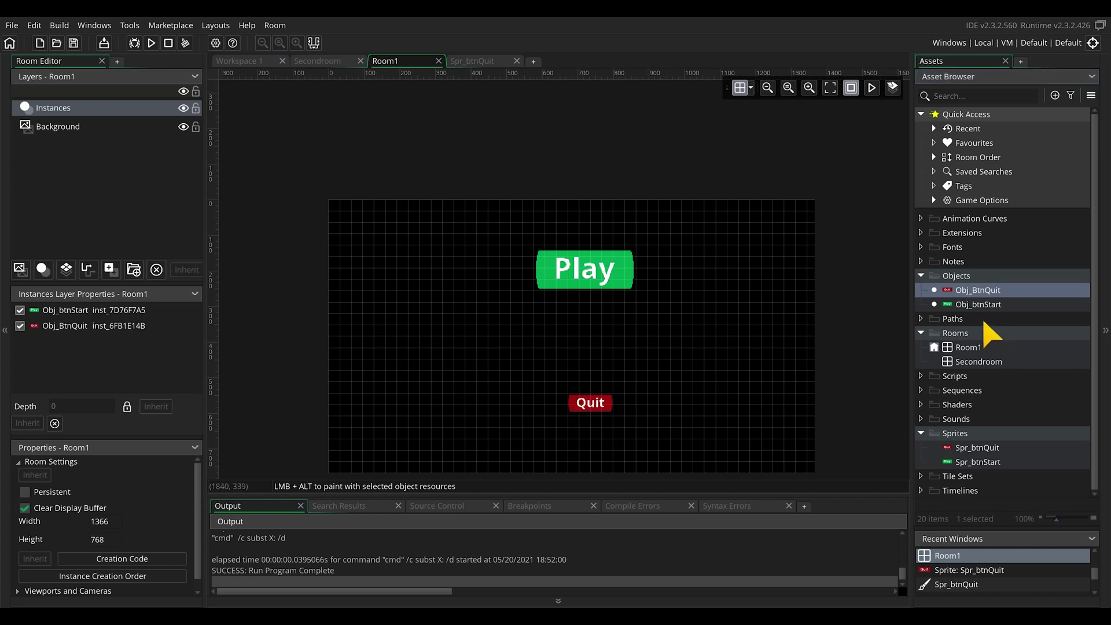
{"action": "left_click", "coordinate": [151, 43]}
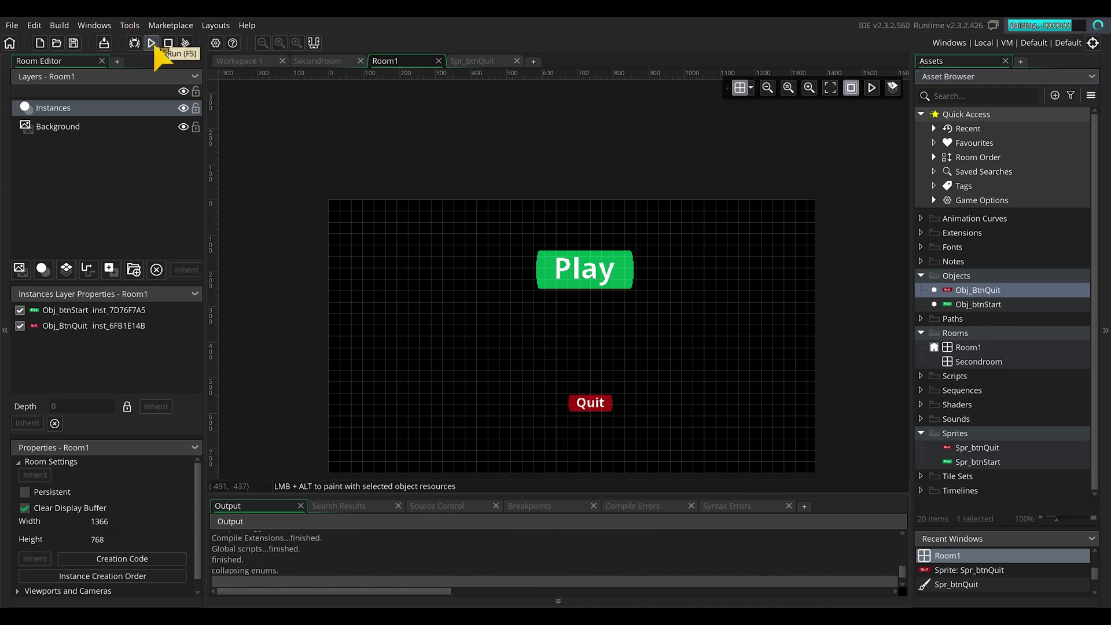
{"action": "left_click", "coordinate": [573, 408]}
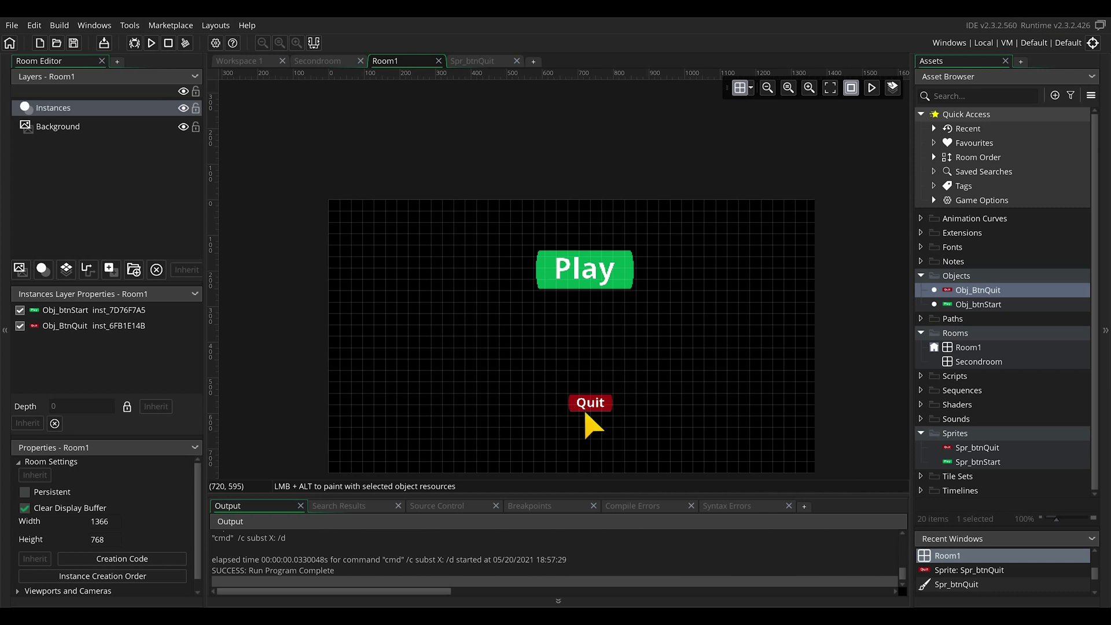
{"action": "left_click", "coordinate": [585, 413]}
Duplicate the Spr_btnStart sprite and name the copy SPr_btnLoad
{"action": "right_click", "coordinate": [1002, 461]}
{"action": "key", "text": "ctrl+d"}
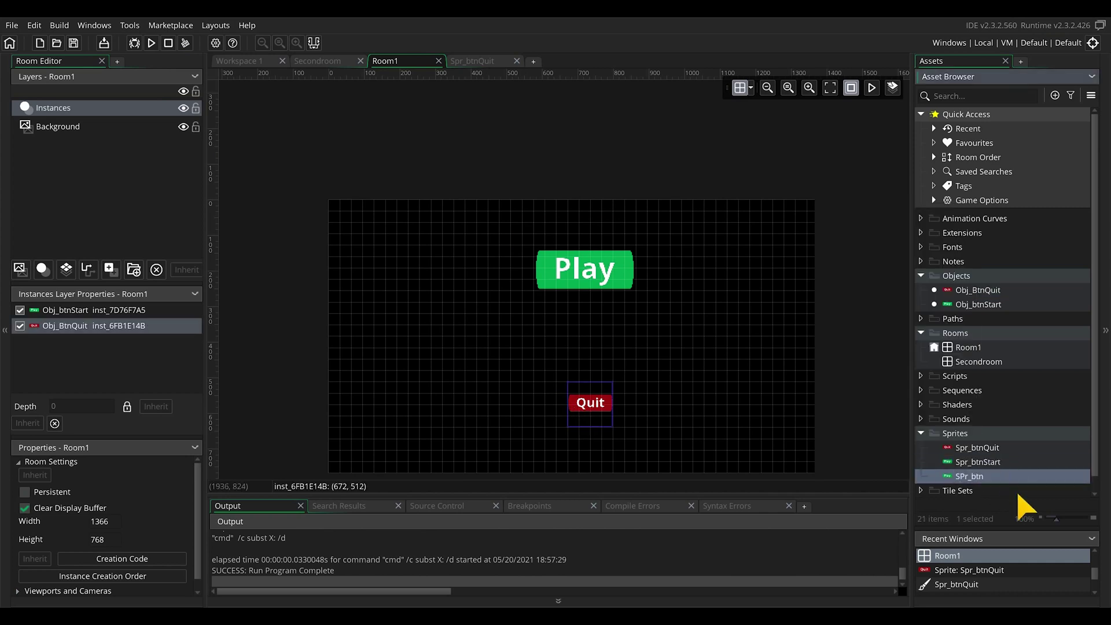
{"action": "type", "text": "Load"}
{"action": "key", "text": "Return"}
Edit the SPr_btnLoad image, filling the green button face with blue
{"action": "double_click", "coordinate": [984, 448]}
{"action": "left_click", "coordinate": [360, 154]}
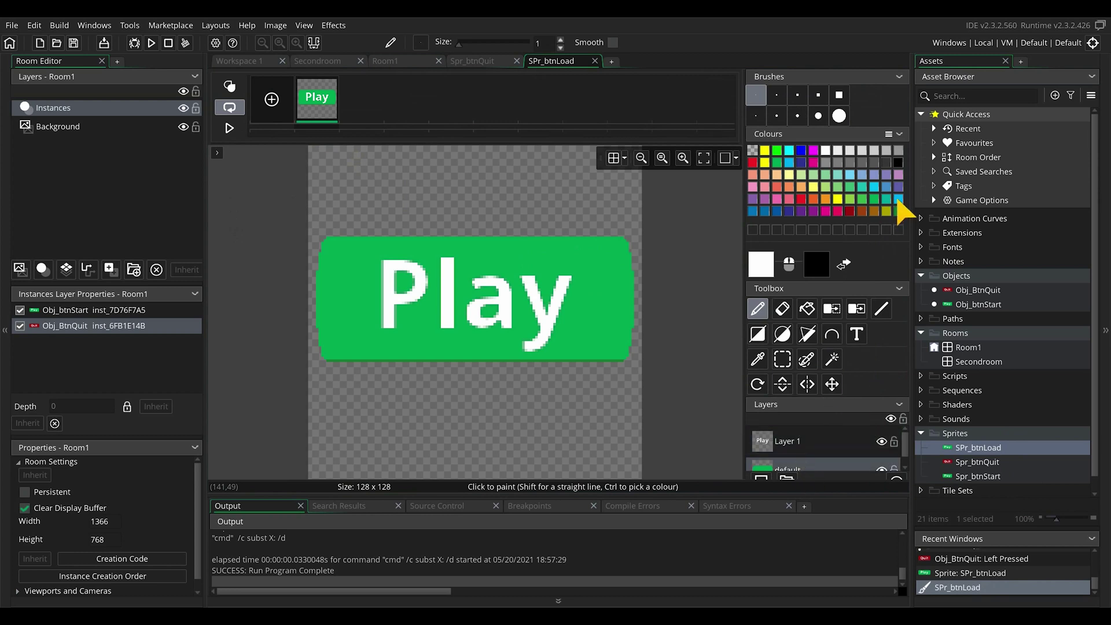
{"action": "left_click", "coordinate": [765, 211]}
{"action": "left_click", "coordinate": [808, 308]}
{"action": "left_click", "coordinate": [619, 342]}
{"action": "left_click", "coordinate": [808, 447]}
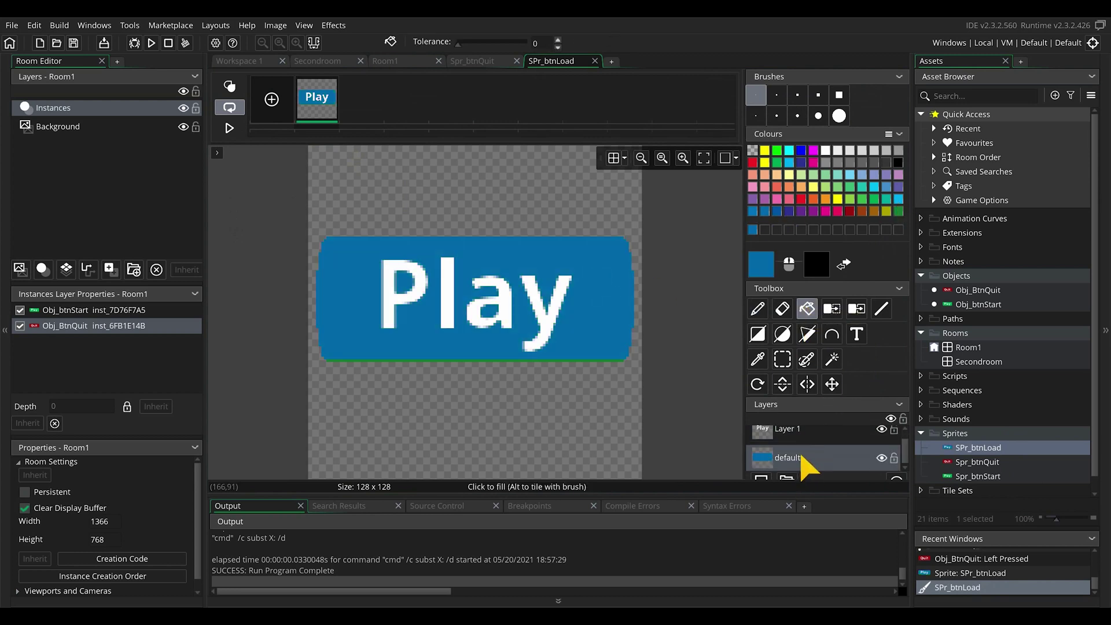
Try a dark blue fill on the thin lower edge of the Load button
{"action": "left_click", "coordinate": [789, 210]}
{"action": "scroll", "coordinate": [507, 378], "scroll_direction": "up", "scroll_amount": 1}
{"action": "scroll", "coordinate": [509, 379], "scroll_direction": "up", "scroll_amount": 3, "text": "ctrl"}
{"action": "left_click", "coordinate": [508, 363]}
{"action": "scroll", "coordinate": [524, 417], "scroll_direction": "down", "scroll_amount": 2, "text": "ctrl"}
Fill the blue button's thin lower edge with dark grey and delete the "Play" lettering from Layer 1
{"action": "left_click", "coordinate": [873, 162]}
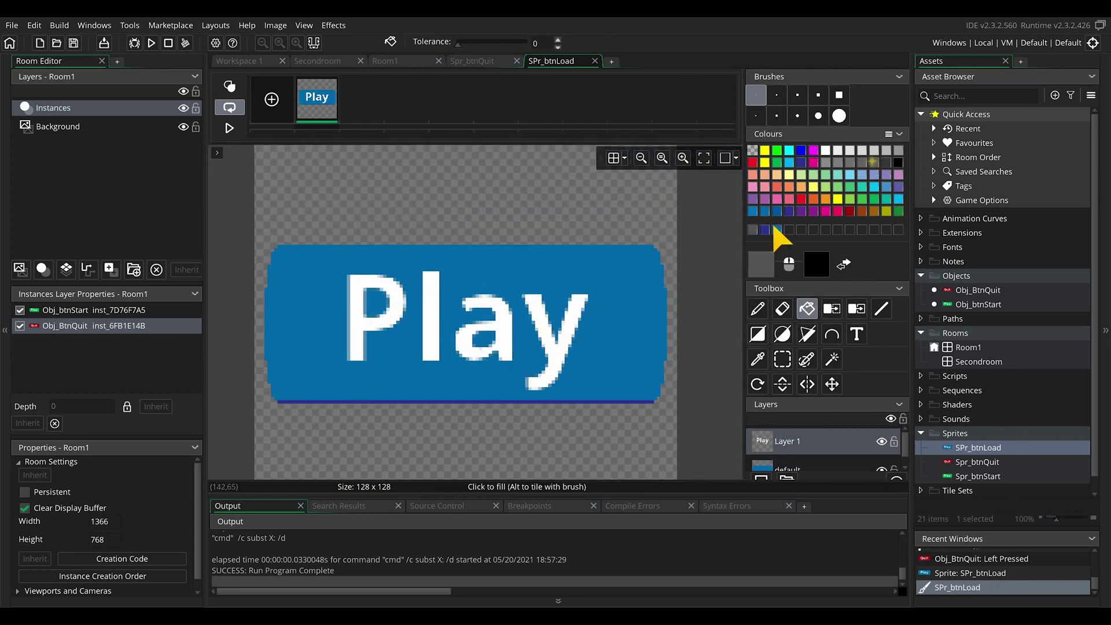
{"action": "left_click", "coordinate": [507, 402]}
{"action": "left_click", "coordinate": [781, 357]}
{"action": "left_click_drag", "start_coordinate": [314, 258], "coordinate": [632, 393]}
{"action": "key", "text": "Delete"}
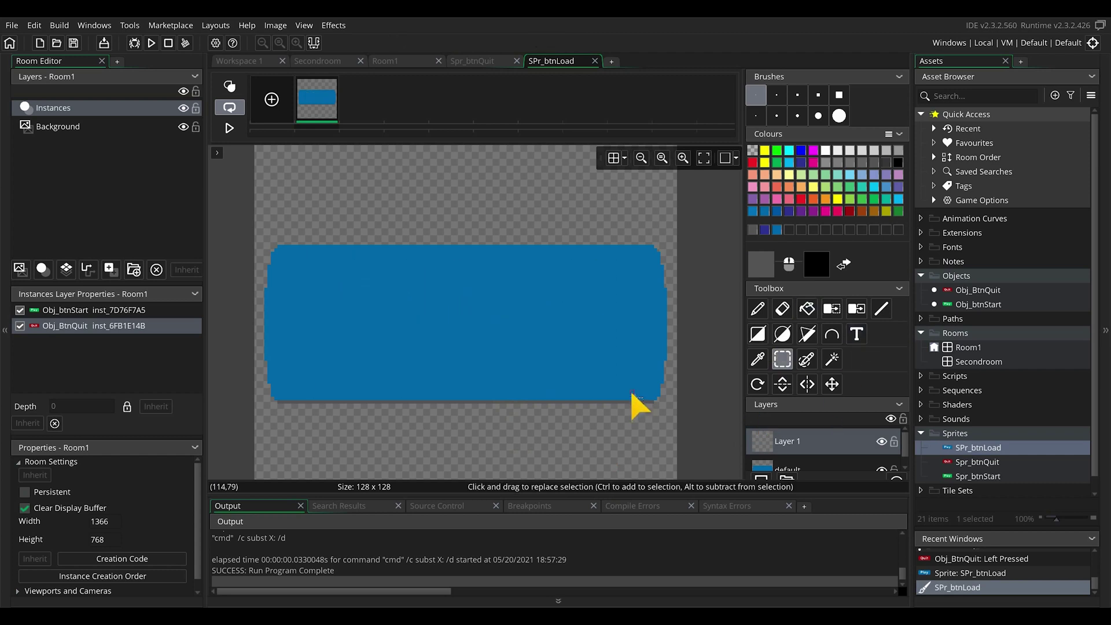
Add white "Load" text on Layer 1 and move it to the centre of the blue button
{"action": "left_click", "coordinate": [856, 334]}
{"action": "left_click", "coordinate": [375, 315]}
{"action": "left_click", "coordinate": [825, 151]}
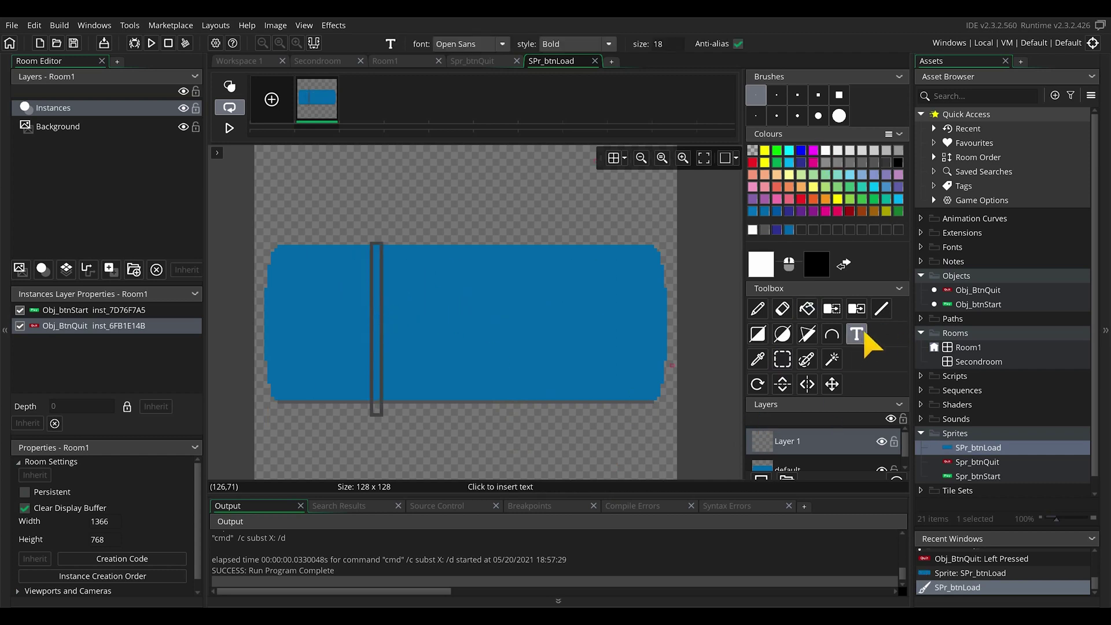
{"action": "type", "text": "Load"}
{"action": "left_click", "coordinate": [783, 360]}
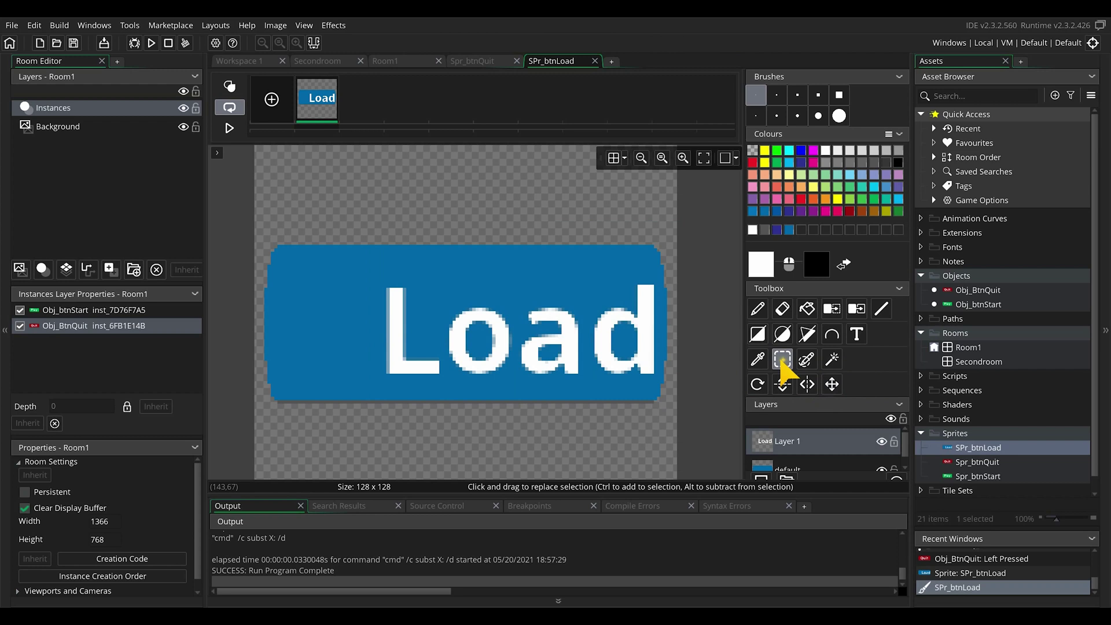
{"action": "left_click_drag", "start_coordinate": [369, 254], "coordinate": [688, 381]}
{"action": "left_click_drag", "start_coordinate": [622, 358], "coordinate": [566, 352]}
{"action": "left_click", "coordinate": [687, 349]}
Duplicate the SPr_btnLoad sprite and name the copy SPr_btnSave
{"action": "left_click", "coordinate": [984, 448]}
{"action": "key", "text": "ctrl+d"}
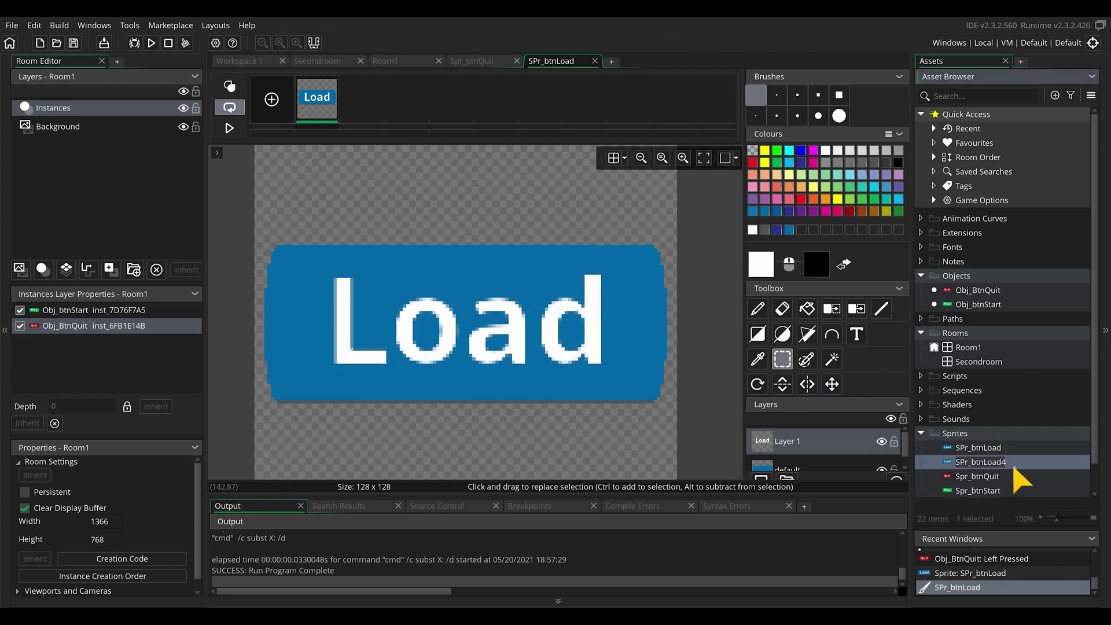
{"action": "type", "text": "SPr_btnSave"}
{"action": "key", "text": "Return"}
Edit the SPr_btnSave image, filling the button face with orange and its thin lower edge with a darker orange
{"action": "double_click", "coordinate": [983, 477]}
{"action": "left_click", "coordinate": [794, 468]}
{"action": "left_click", "coordinate": [825, 198]}
{"action": "left_click", "coordinate": [807, 308]}
{"action": "left_click", "coordinate": [608, 335]}
{"action": "left_click", "coordinate": [798, 441]}
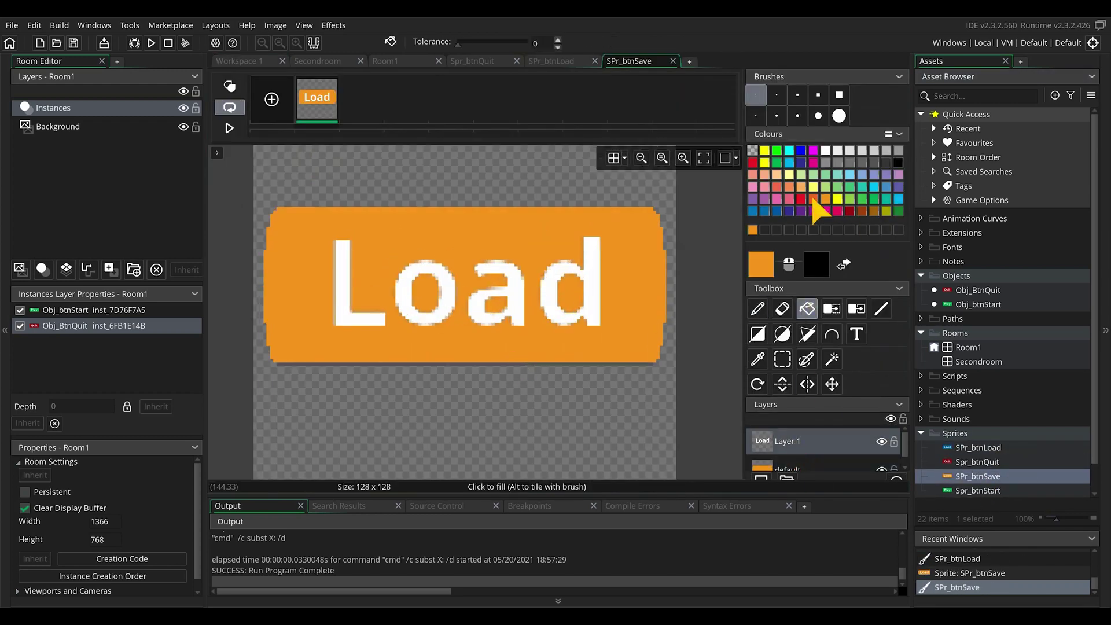
{"action": "left_click", "coordinate": [813, 199]}
{"action": "left_click", "coordinate": [463, 364]}
Replace the "Load" lettering on the orange button with white "Save" text centred on it
{"action": "left_click", "coordinate": [782, 359]}
{"action": "left_click_drag", "start_coordinate": [287, 233], "coordinate": [631, 344]}
{"action": "key", "text": "Delete"}
{"action": "left_click", "coordinate": [857, 334]}
{"action": "left_click", "coordinate": [363, 272]}
{"action": "type", "text": "Save"}
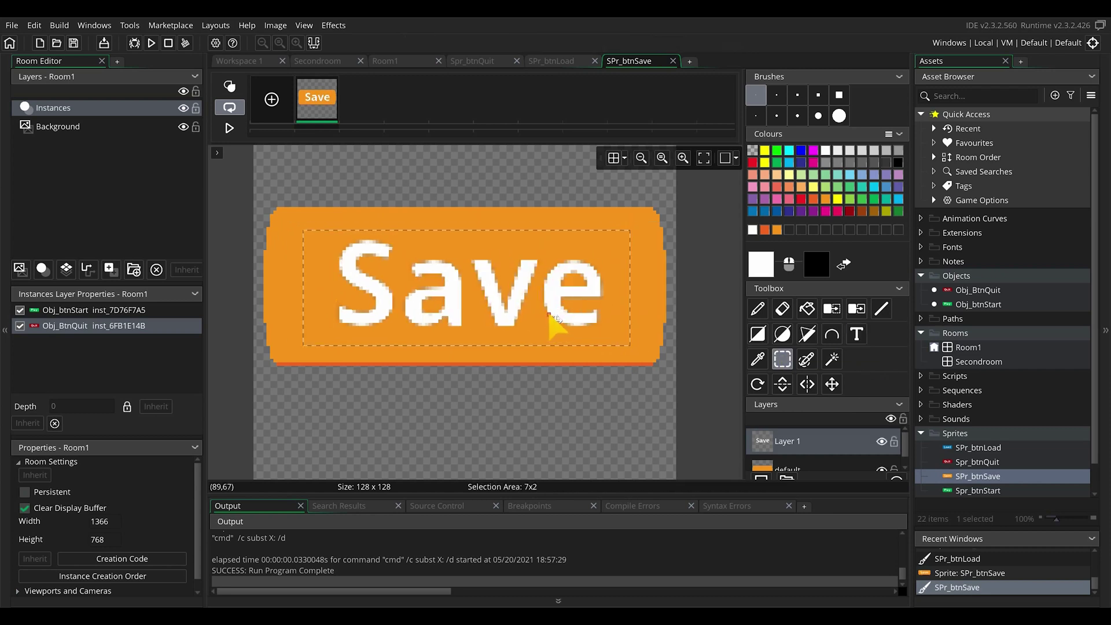
Create an object named Obj_btnSave and assign the SPr_btnSave sprite to it
{"action": "right_click", "coordinate": [961, 276]}
{"action": "mouse_move", "coordinate": [972, 286]}
{"action": "left_click", "coordinate": [938, 347]}
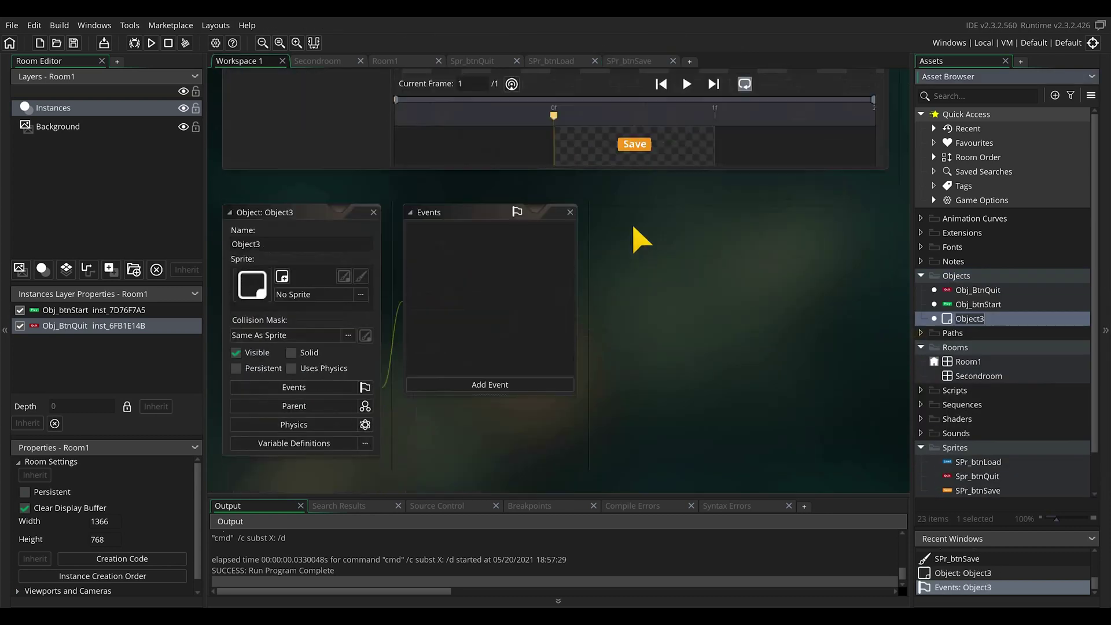
{"action": "left_click", "coordinate": [323, 190]}
{"action": "key", "text": "BackSpace"}
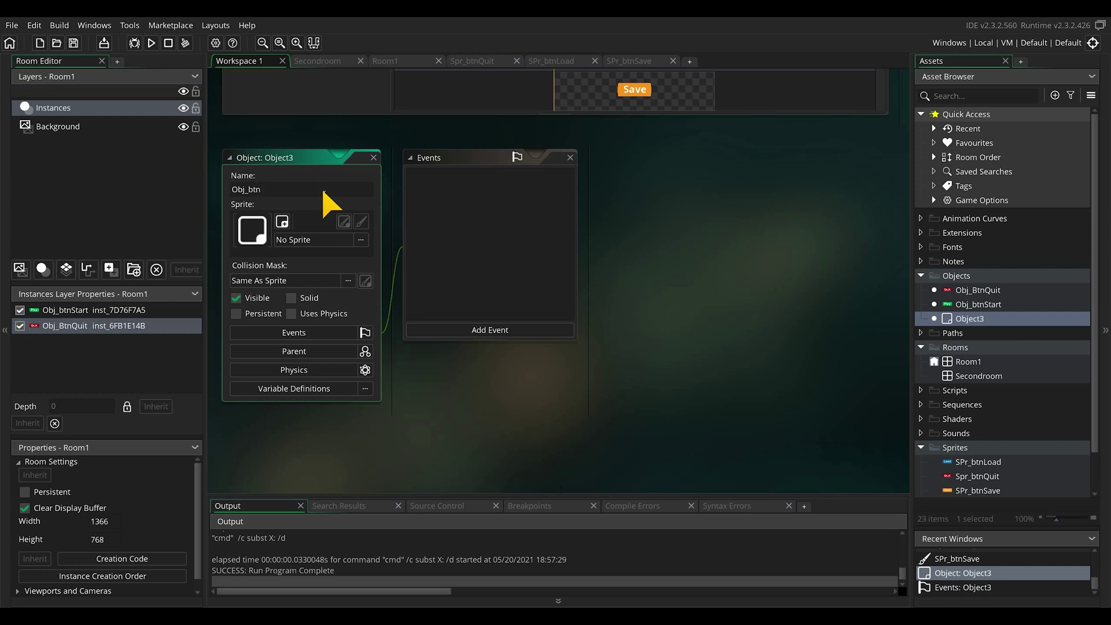
{"action": "left_click", "coordinate": [361, 240]}
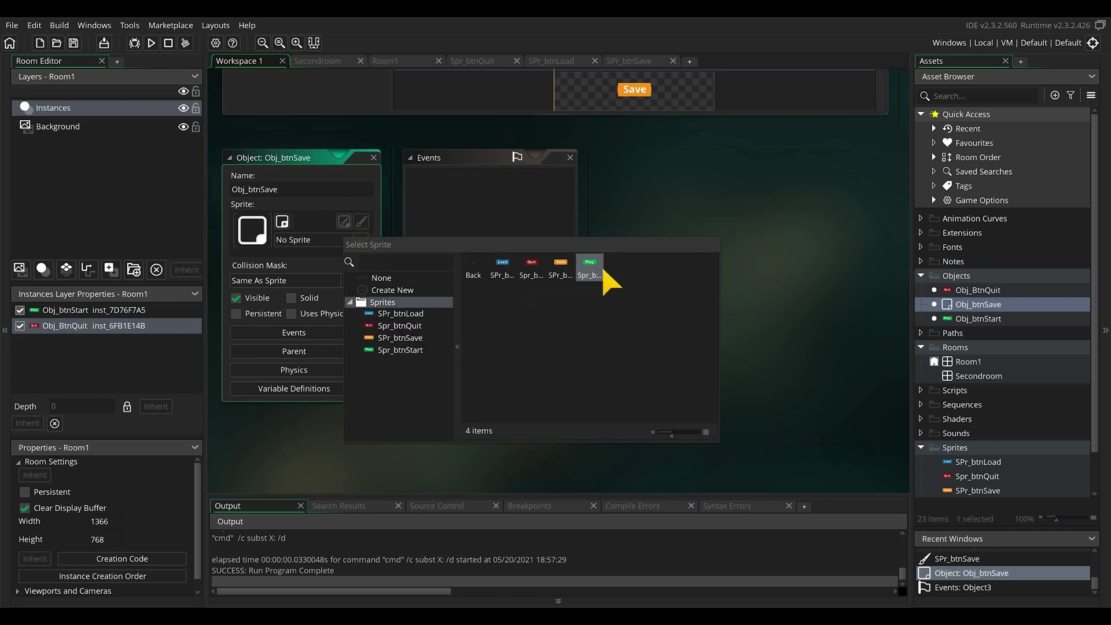
{"action": "left_click", "coordinate": [566, 272]}
Add a Left Pressed mouse event to Obj_btnSave
{"action": "left_click", "coordinate": [504, 330]}
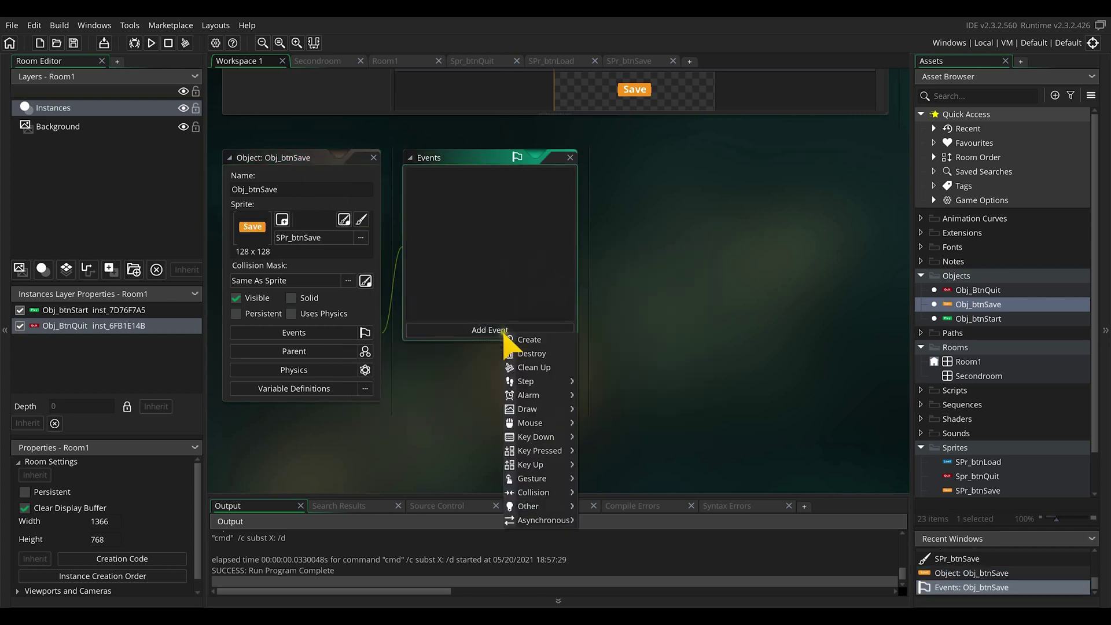
{"action": "mouse_move", "coordinate": [570, 423]}
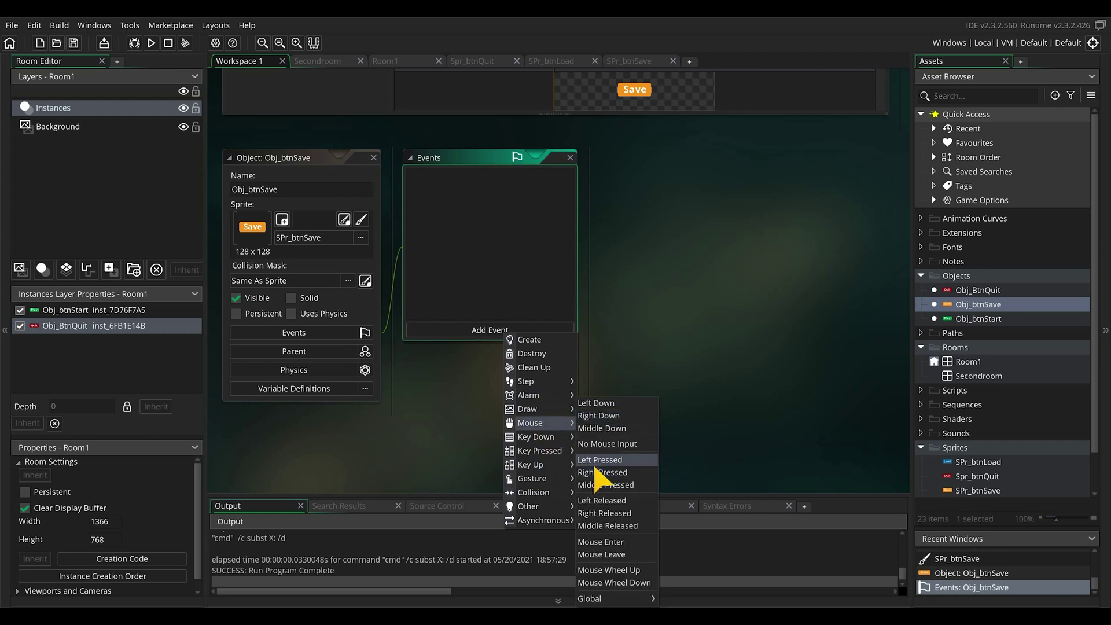
{"action": "middle_click_drag", "start_coordinate": [514, 436], "coordinate": [144, 418]}
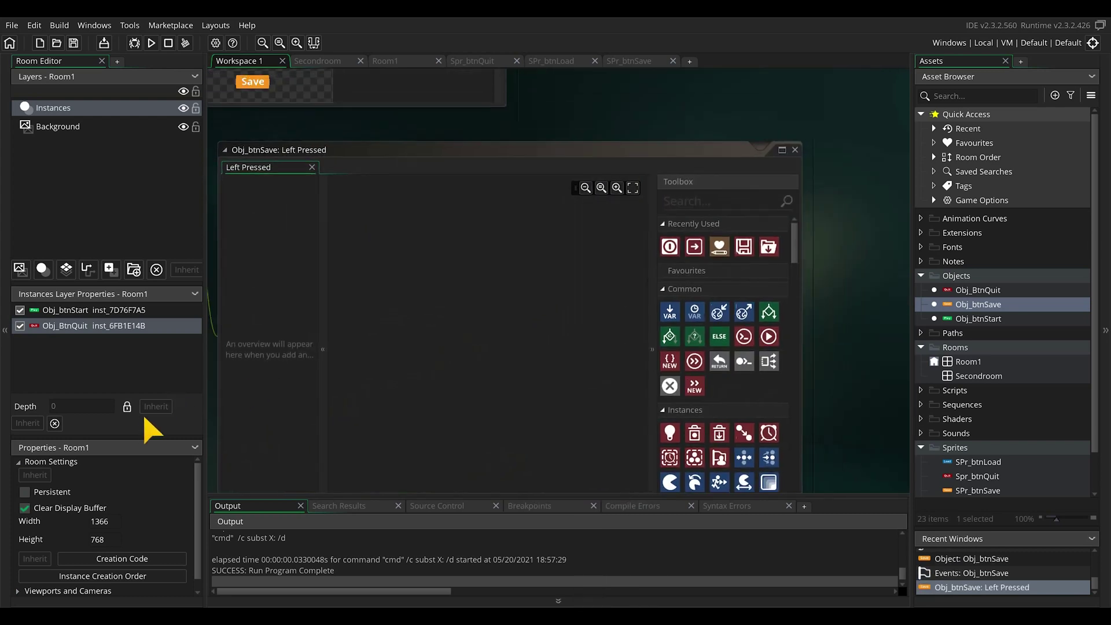
Add a Save Game action with the filename "save.dat" to the Left Pressed event of Obj_btnSave
{"action": "left_click", "coordinate": [698, 200]}
{"action": "type", "text": "save"}
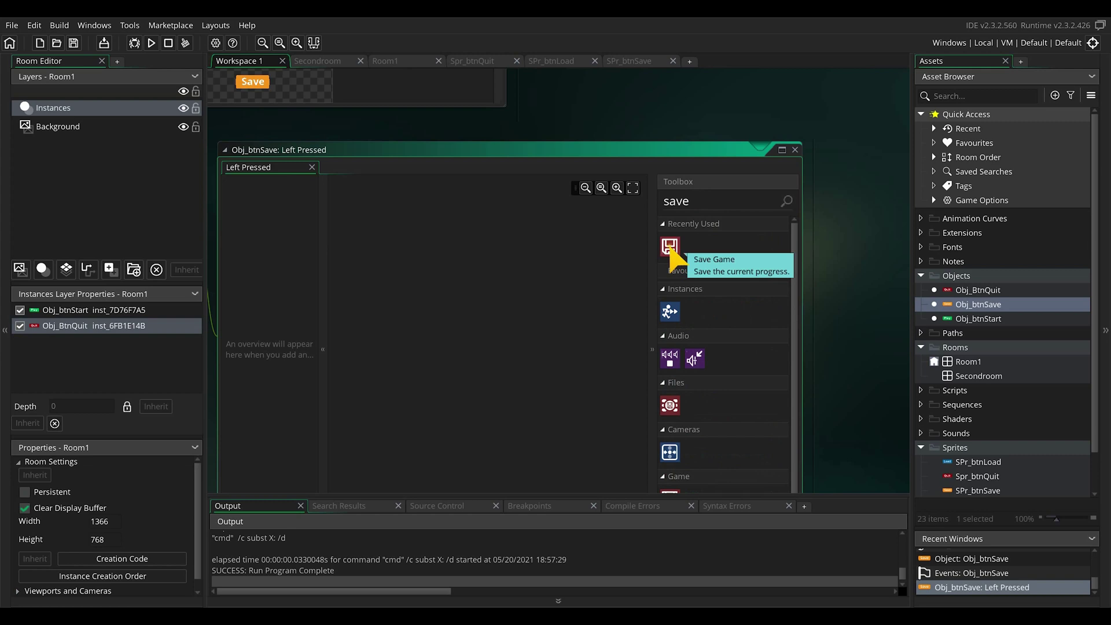
{"action": "left_click_drag", "start_coordinate": [670, 247], "coordinate": [427, 298]}
{"action": "left_click", "coordinate": [504, 324]}
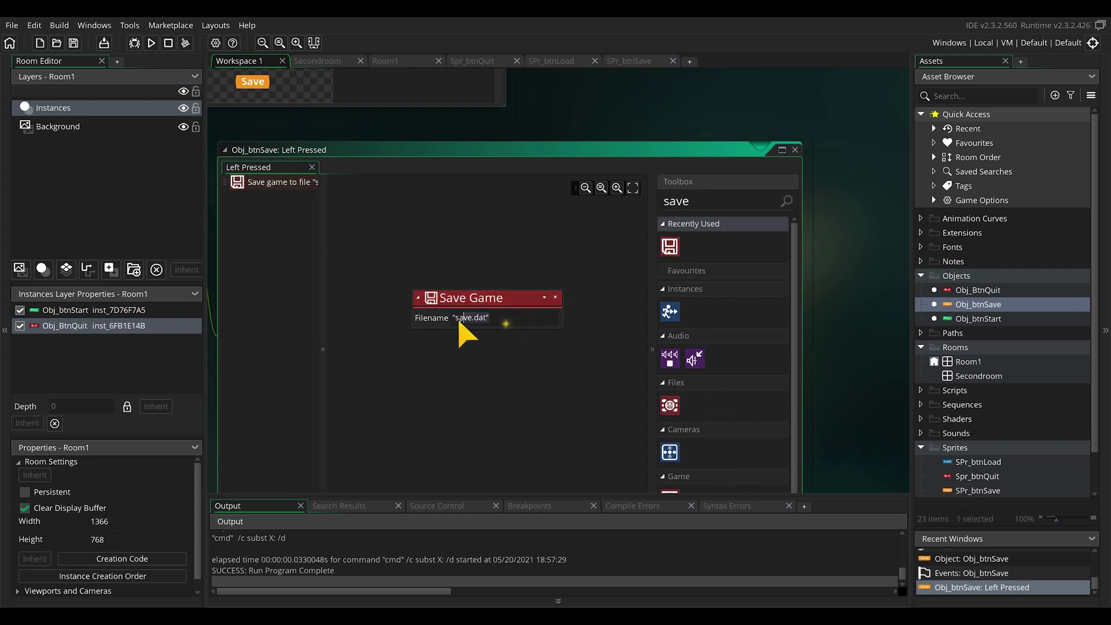
{"action": "left_click", "coordinate": [501, 375]}
Create an object named Obj_btnLoad and assign the SPr_btnLoad sprite to it
{"action": "right_click", "coordinate": [958, 276]}
{"action": "mouse_move", "coordinate": [978, 283]}
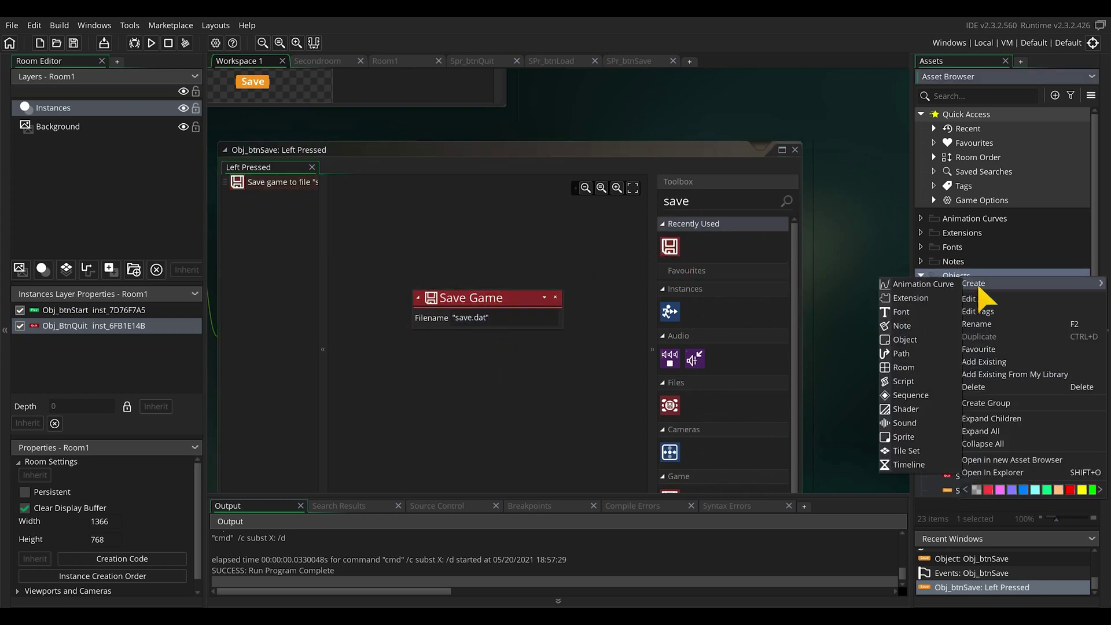
{"action": "left_click", "coordinate": [916, 346]}
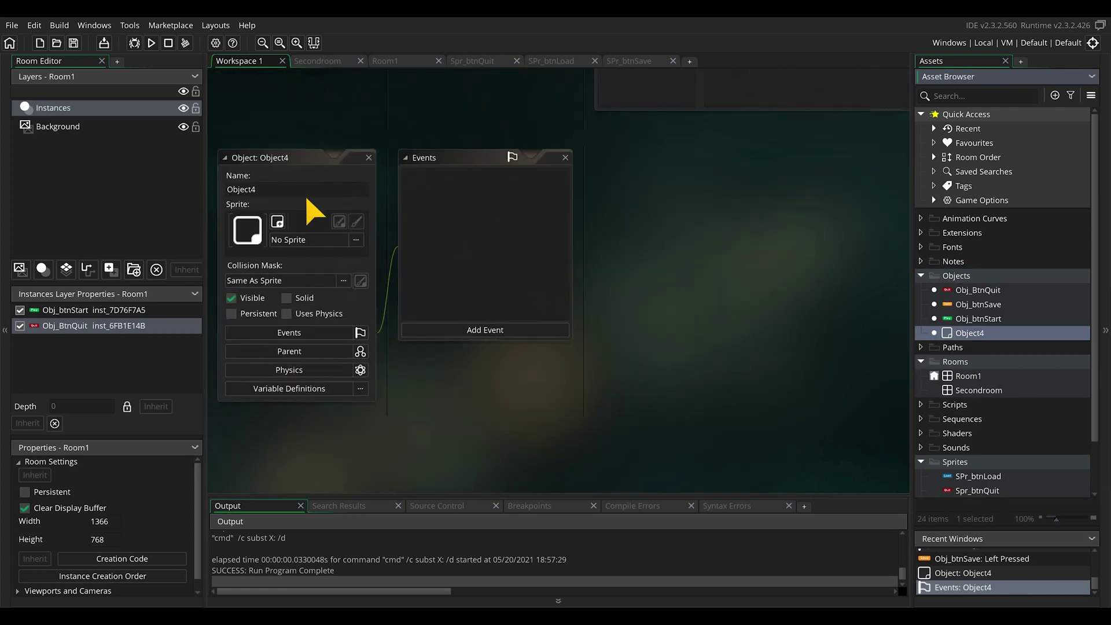
{"action": "left_click", "coordinate": [307, 191]}
{"action": "key", "text": "BackSpace"}
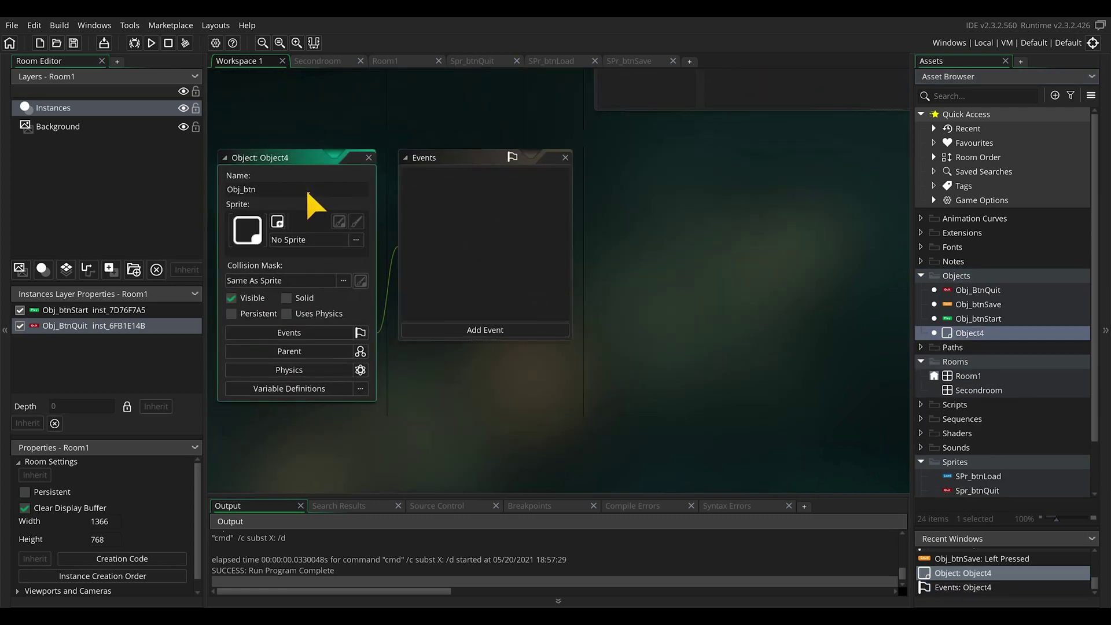
{"action": "type", "text": "_btnLoad"}
{"action": "left_click", "coordinate": [356, 239]}
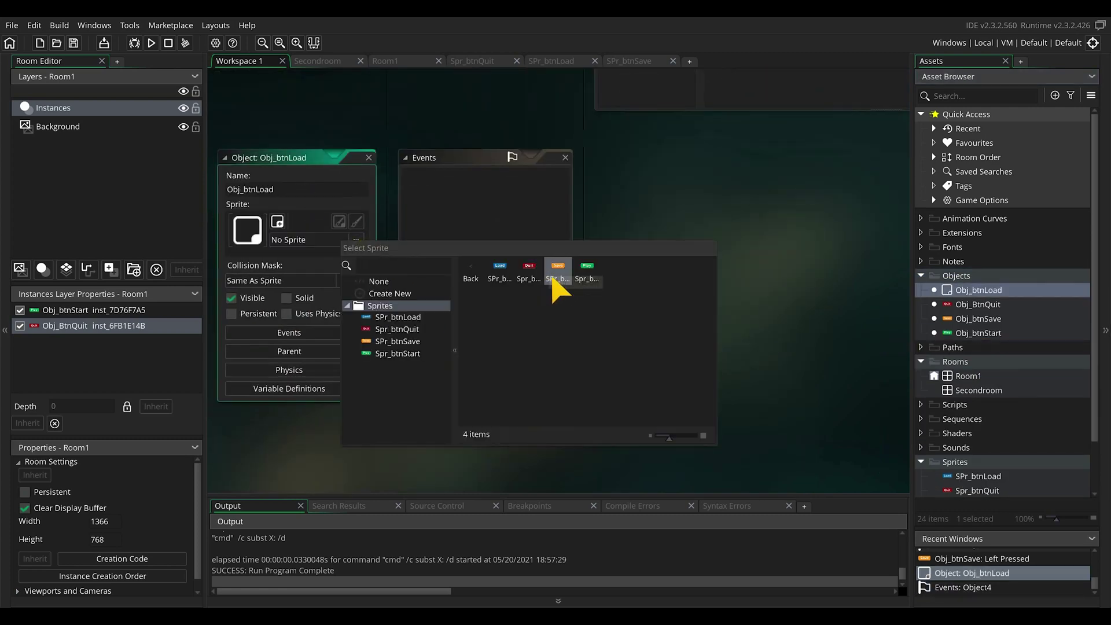
{"action": "left_click", "coordinate": [498, 271]}
Add a Left Pressed mouse event to Obj_btnLoad and give it a Load Game action with the filename "save.dat"
{"action": "left_click", "coordinate": [488, 332]}
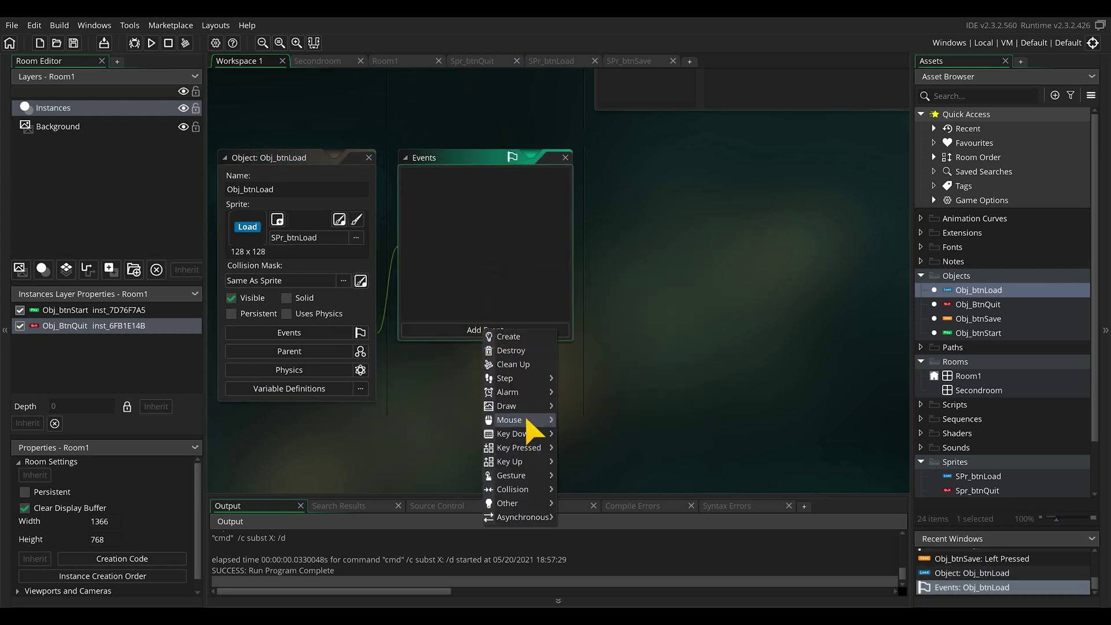
{"action": "mouse_move", "coordinate": [524, 420]}
{"action": "left_click", "coordinate": [614, 459]}
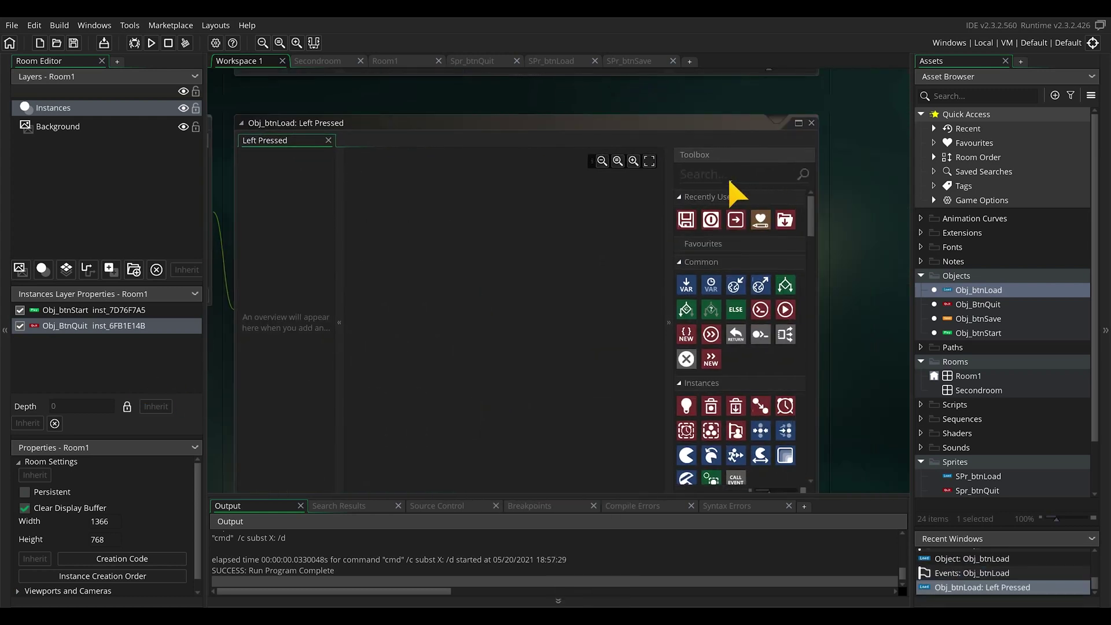
{"action": "type", "text": "loa"}
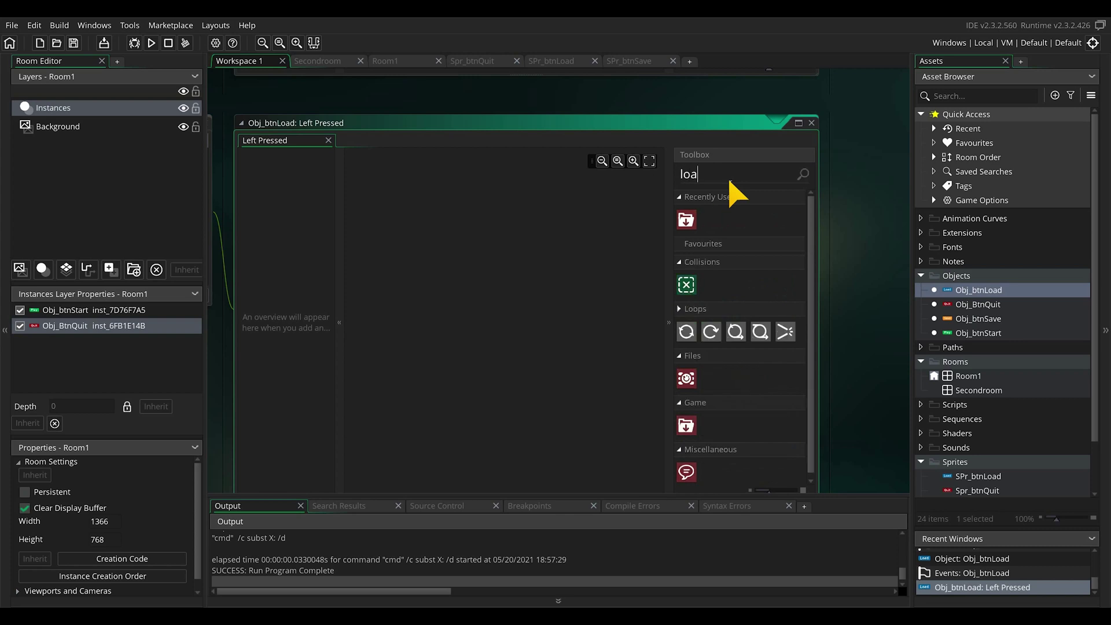
{"action": "type", "text": "d"}
{"action": "left_click_drag", "start_coordinate": [686, 226], "coordinate": [463, 253]}
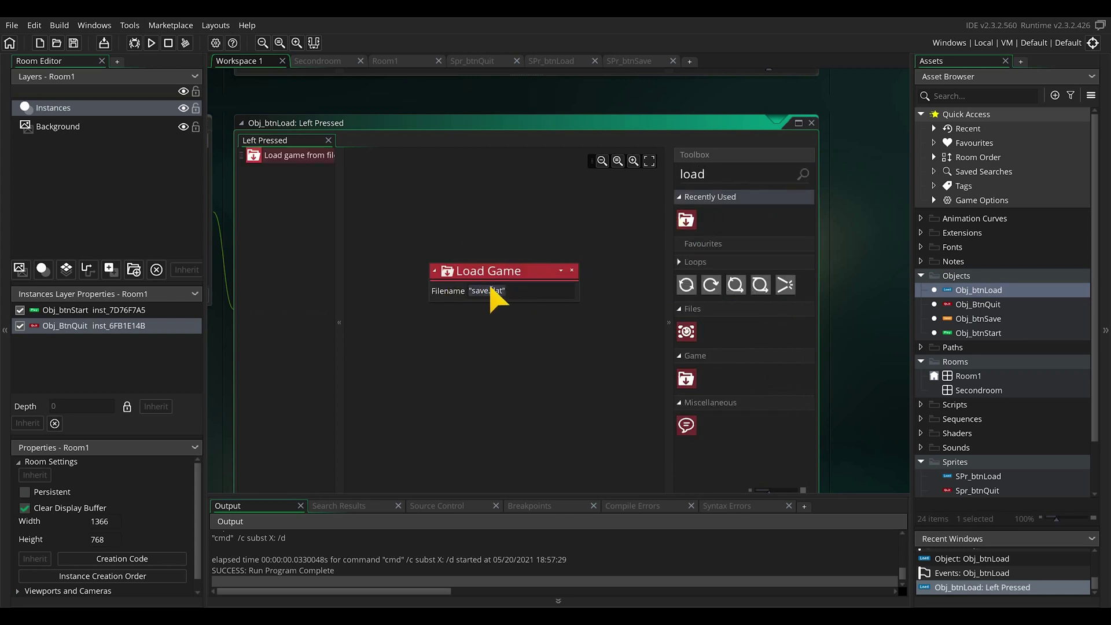
{"action": "left_click", "coordinate": [468, 292]}
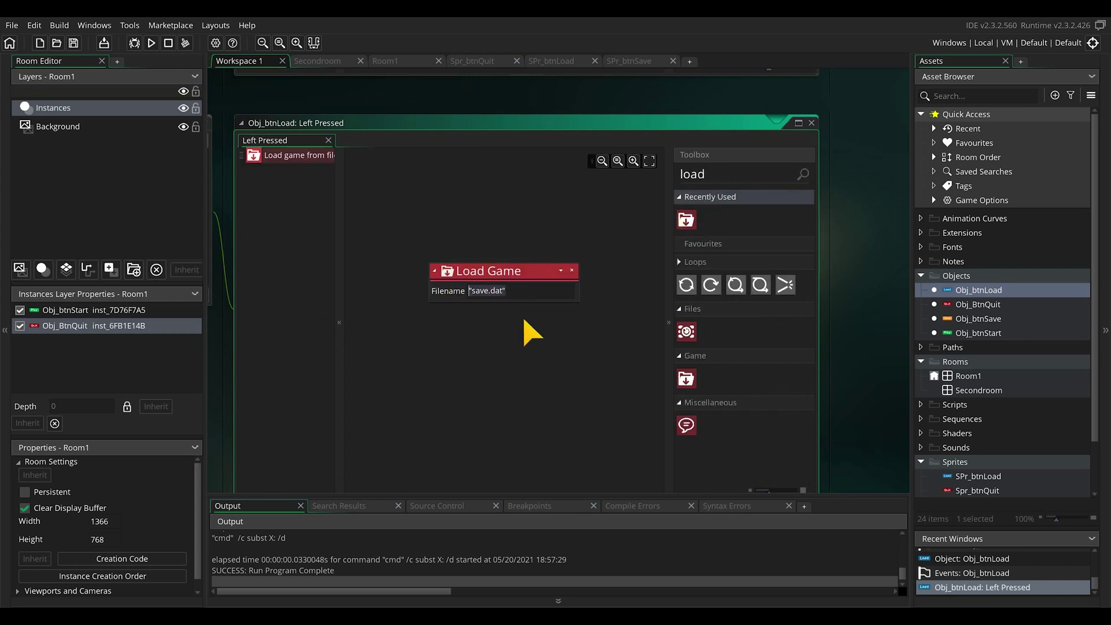
Place an enlarged Obj_btnLoad between Play and Quit in Room1 and centre the Load and Quit buttons beneath Play
{"action": "double_click", "coordinate": [975, 377]}
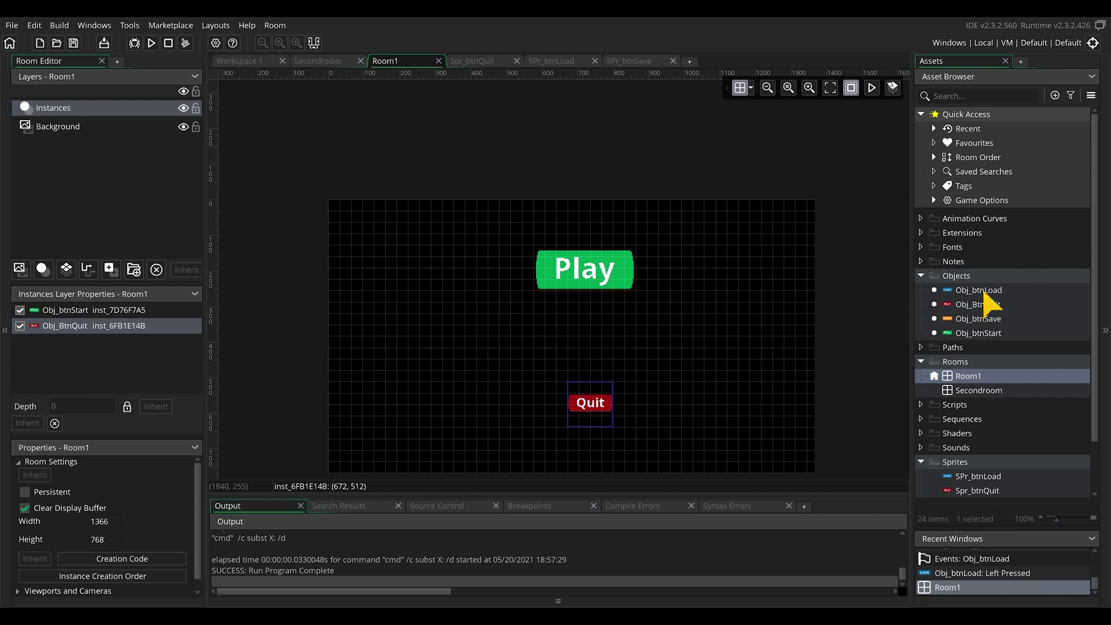
{"action": "left_click_drag", "start_coordinate": [983, 292], "coordinate": [576, 328]}
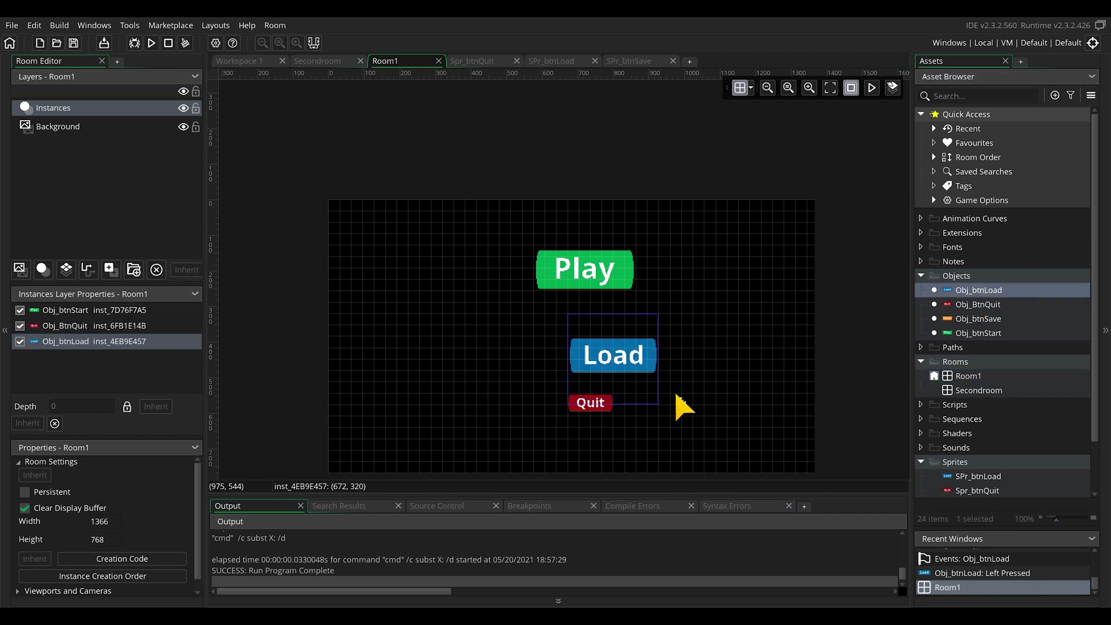
{"action": "left_click_drag", "start_coordinate": [660, 386], "coordinate": [589, 350]}
{"action": "left_click", "coordinate": [751, 87]}
{"action": "left_click", "coordinate": [923, 152]}
{"action": "left_click_drag", "start_coordinate": [595, 409], "coordinate": [589, 407]}
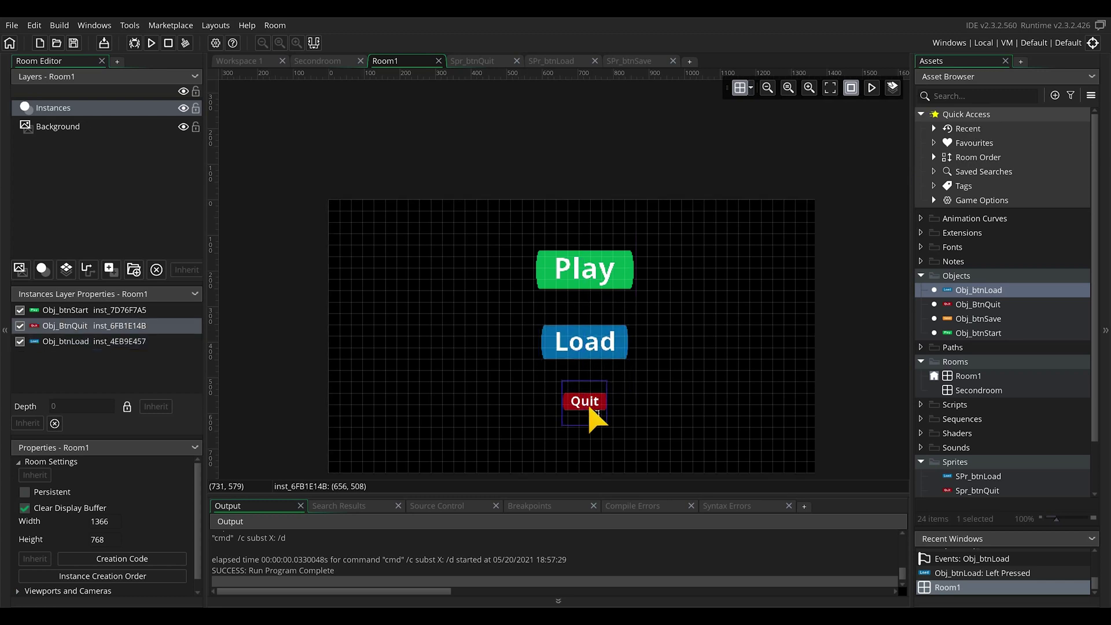
Place an Obj_btnSave instance near the middle of Secondroom
{"action": "double_click", "coordinate": [976, 391]}
{"action": "left_click_drag", "start_coordinate": [986, 319], "coordinate": [542, 289]}
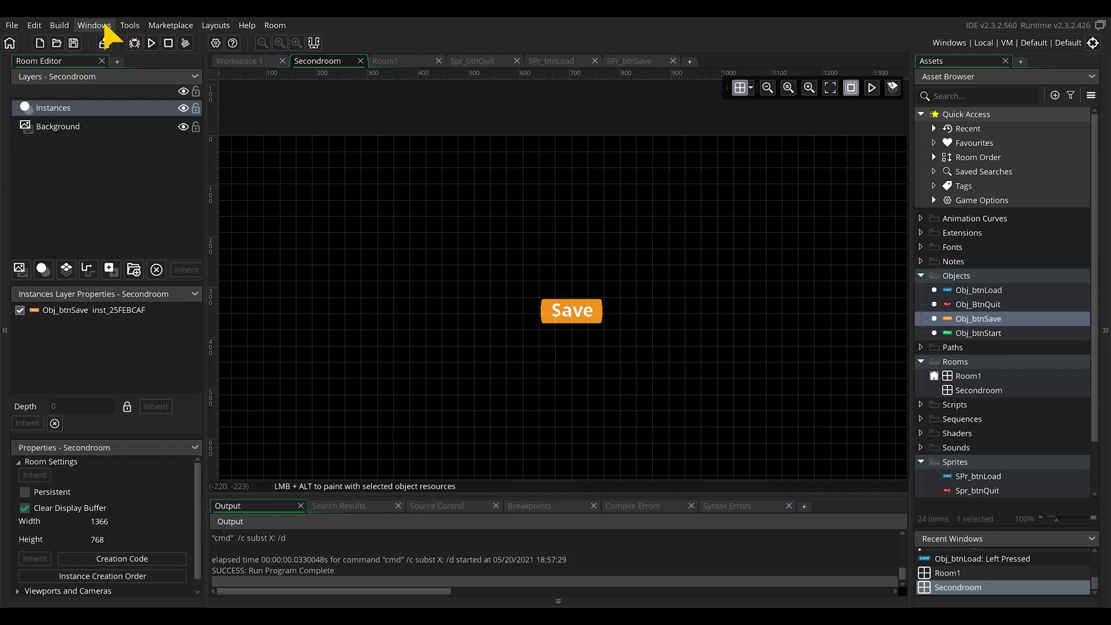
Start creating a packaged executable of the game
{"action": "left_click", "coordinate": [67, 26]}
{"action": "left_click", "coordinate": [87, 80]}
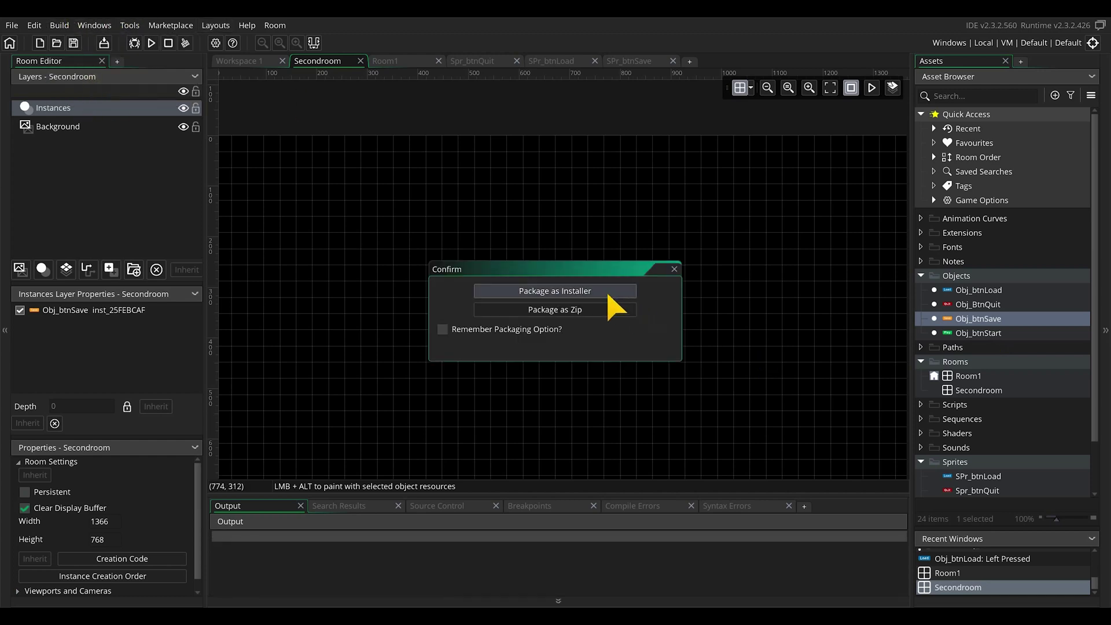